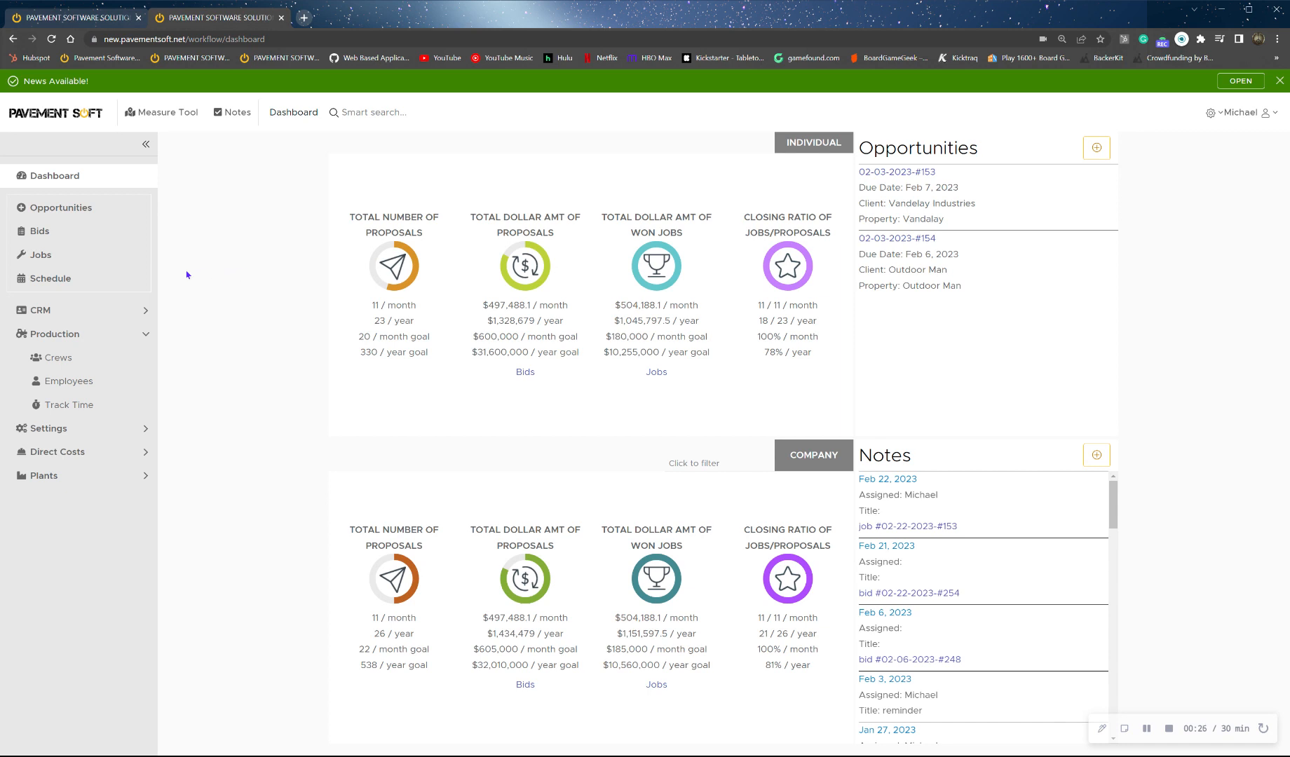
Step: Open the second Feb 22, 2023 daily entry of the Vandalay Race Track job
click(77, 260)
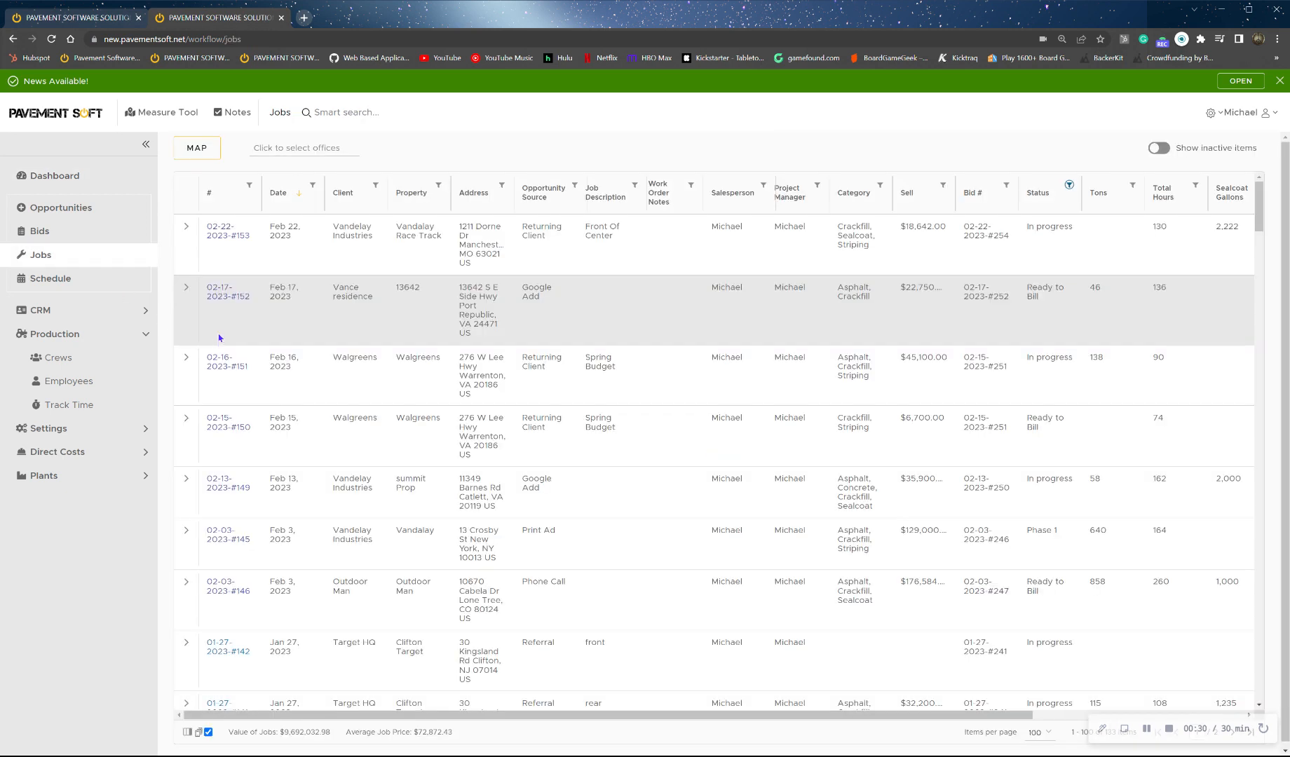
click(228, 236)
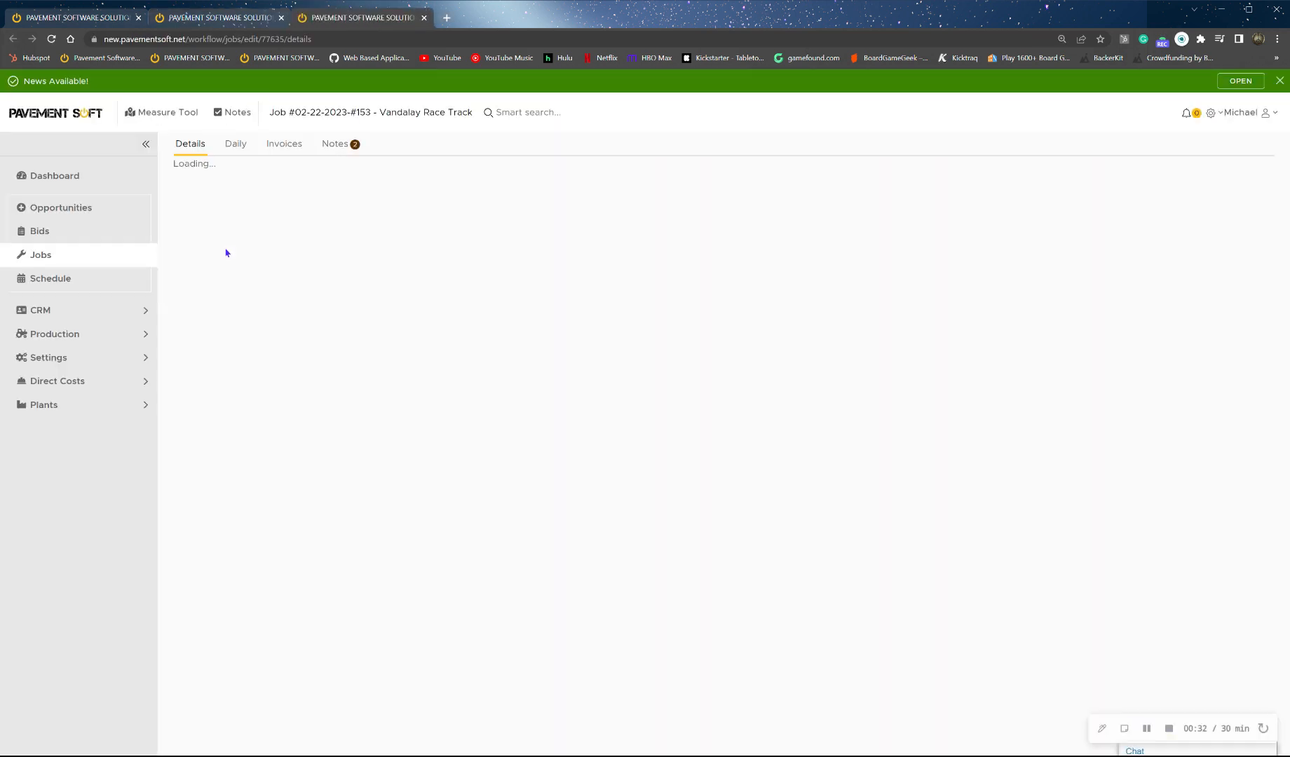
click(237, 145)
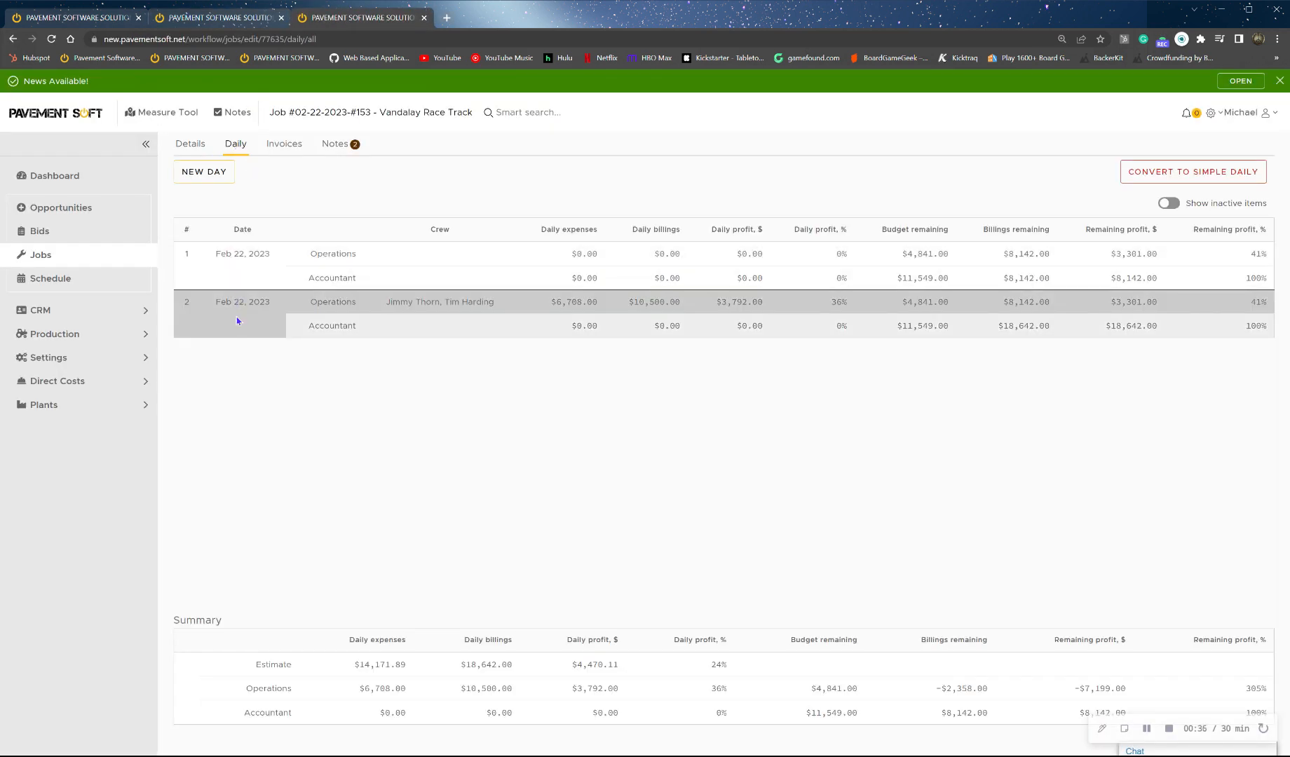
click(234, 313)
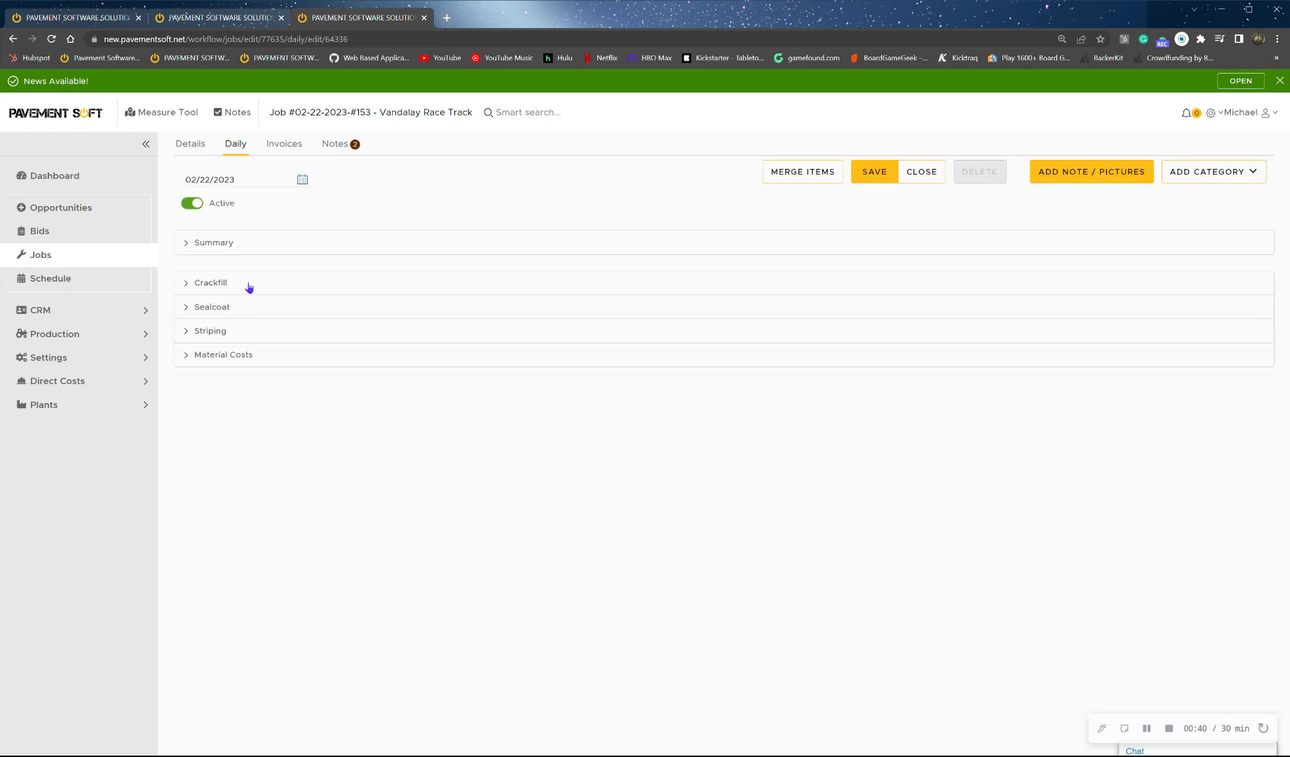
Step: Review the Crackfill bid item's labor estimate and the hours and rates of the employees in its Operations labor
click(249, 285)
click(255, 321)
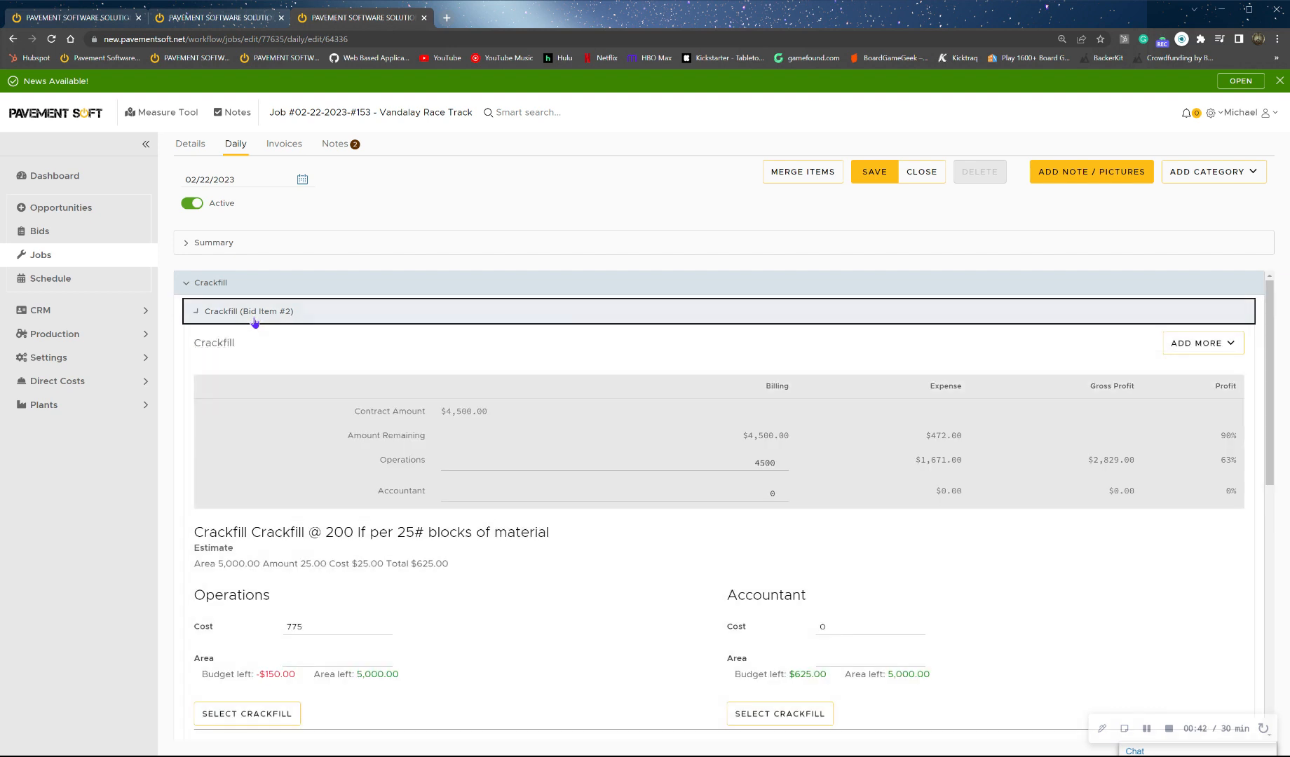
scroll(314, 402, down, 5)
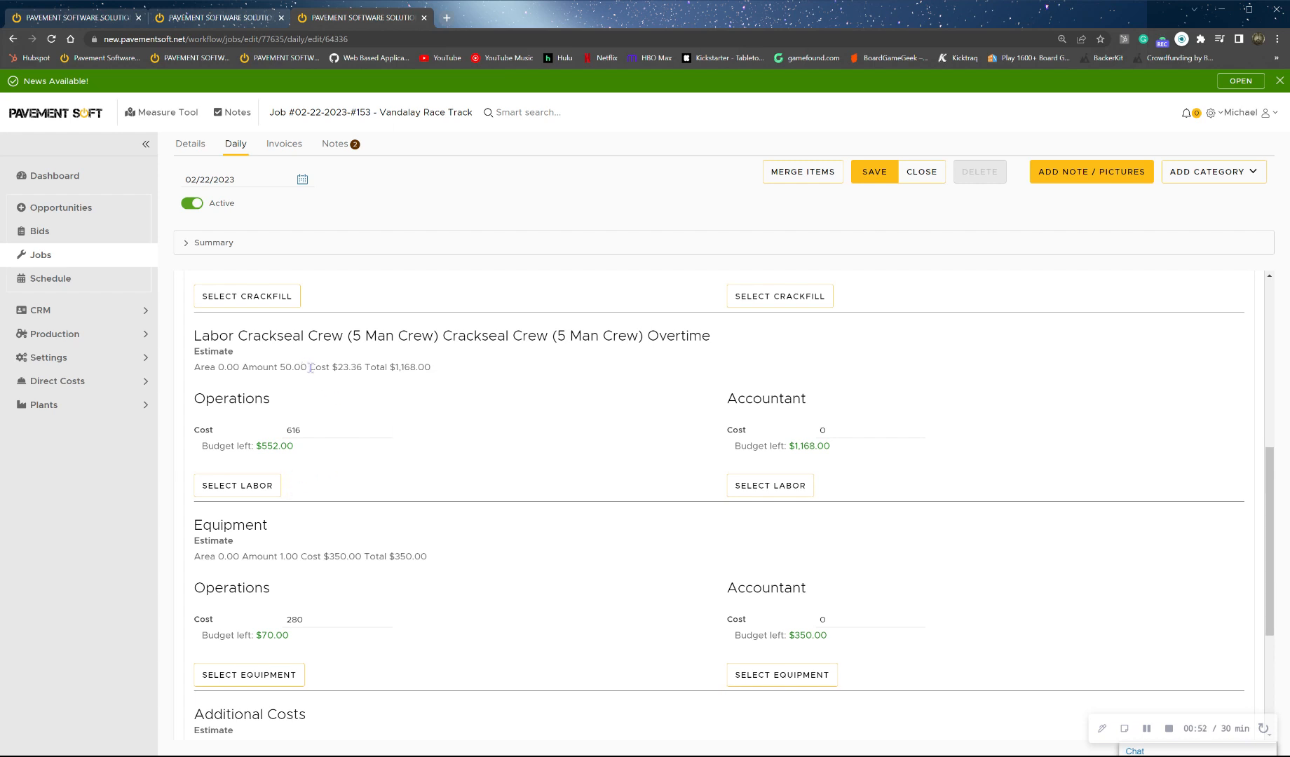
drag(311, 367, 468, 371)
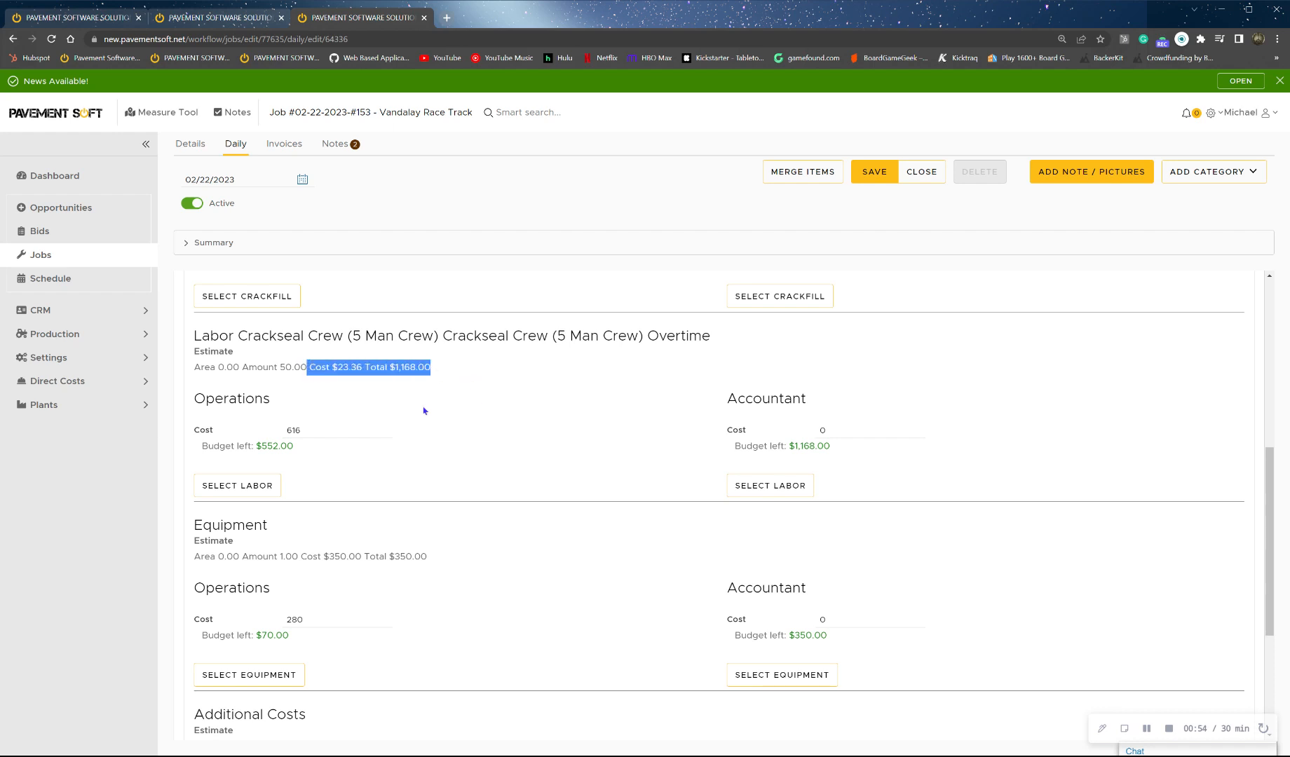
click(479, 411)
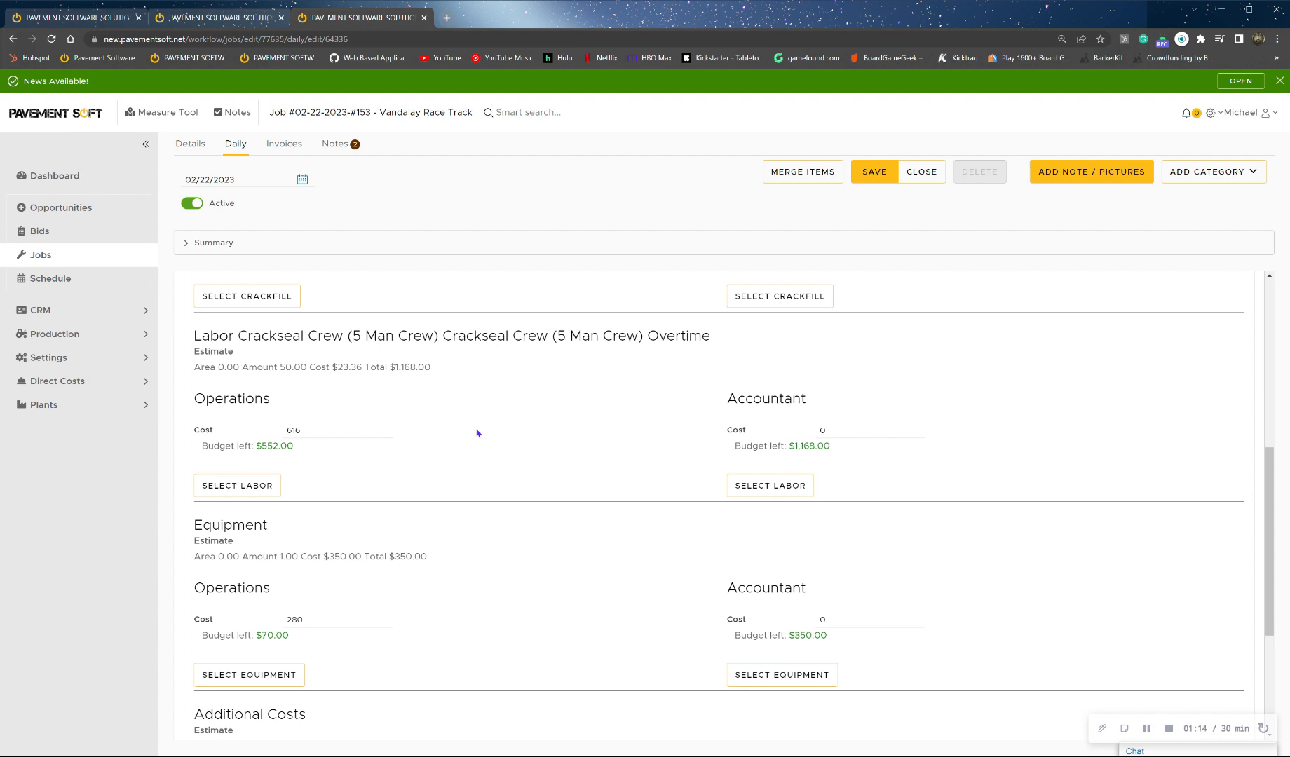
click(239, 492)
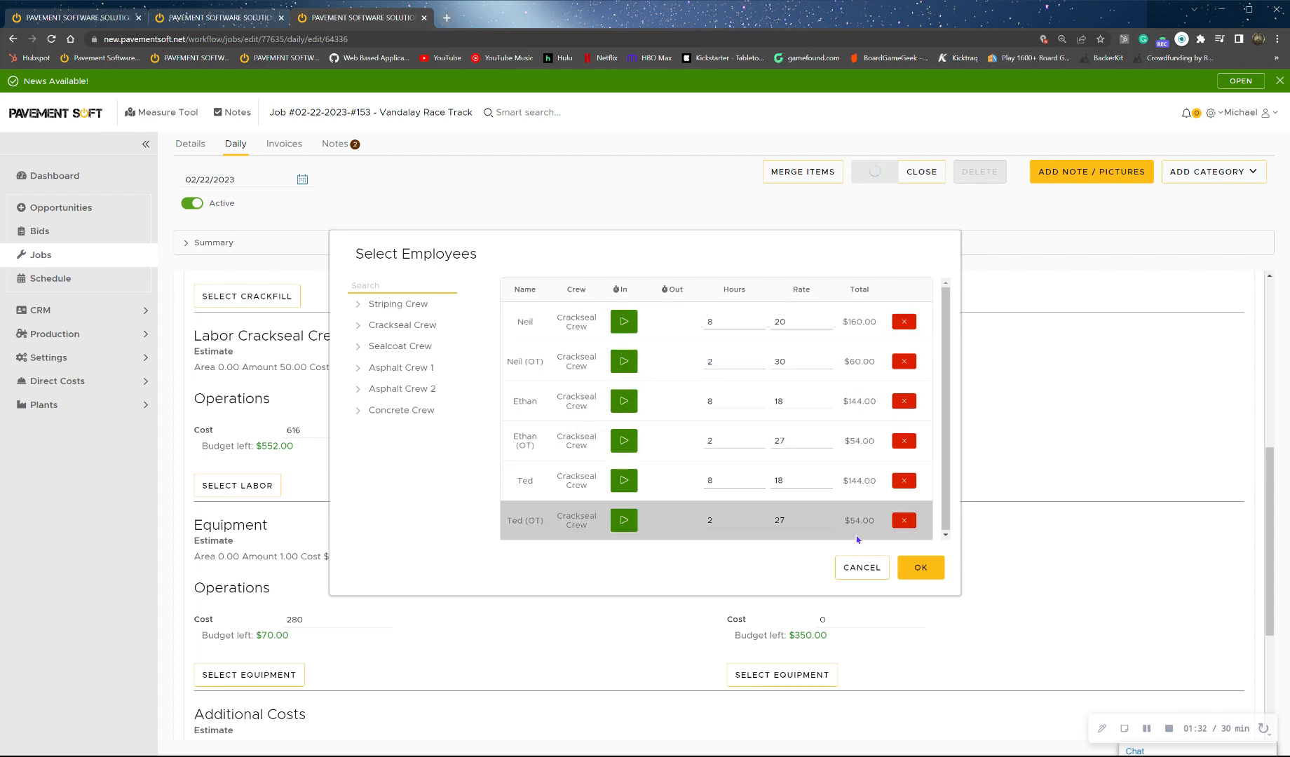
click(921, 572)
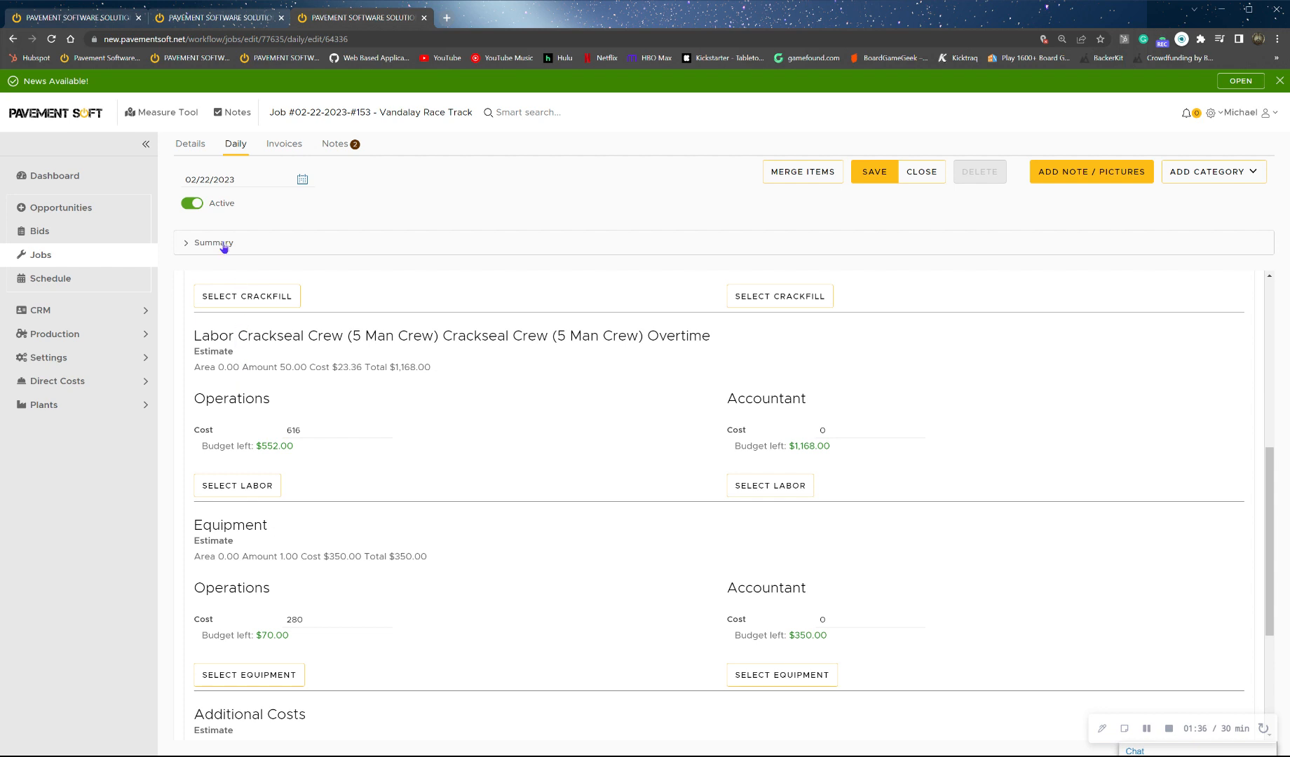
Step: Review the employees, hours and rates entered in the Operations labor of the Sealcoat bid item
scroll(242, 393, up, 6)
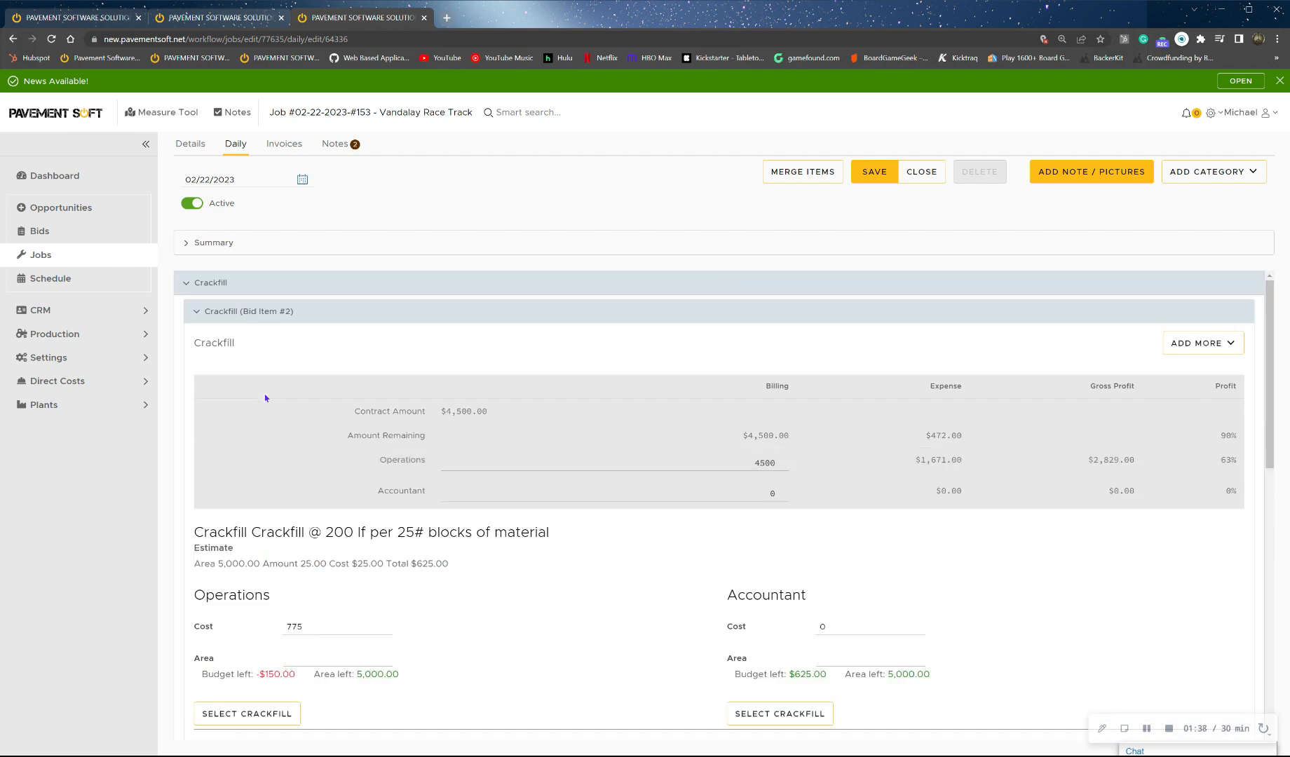
click(225, 284)
click(228, 304)
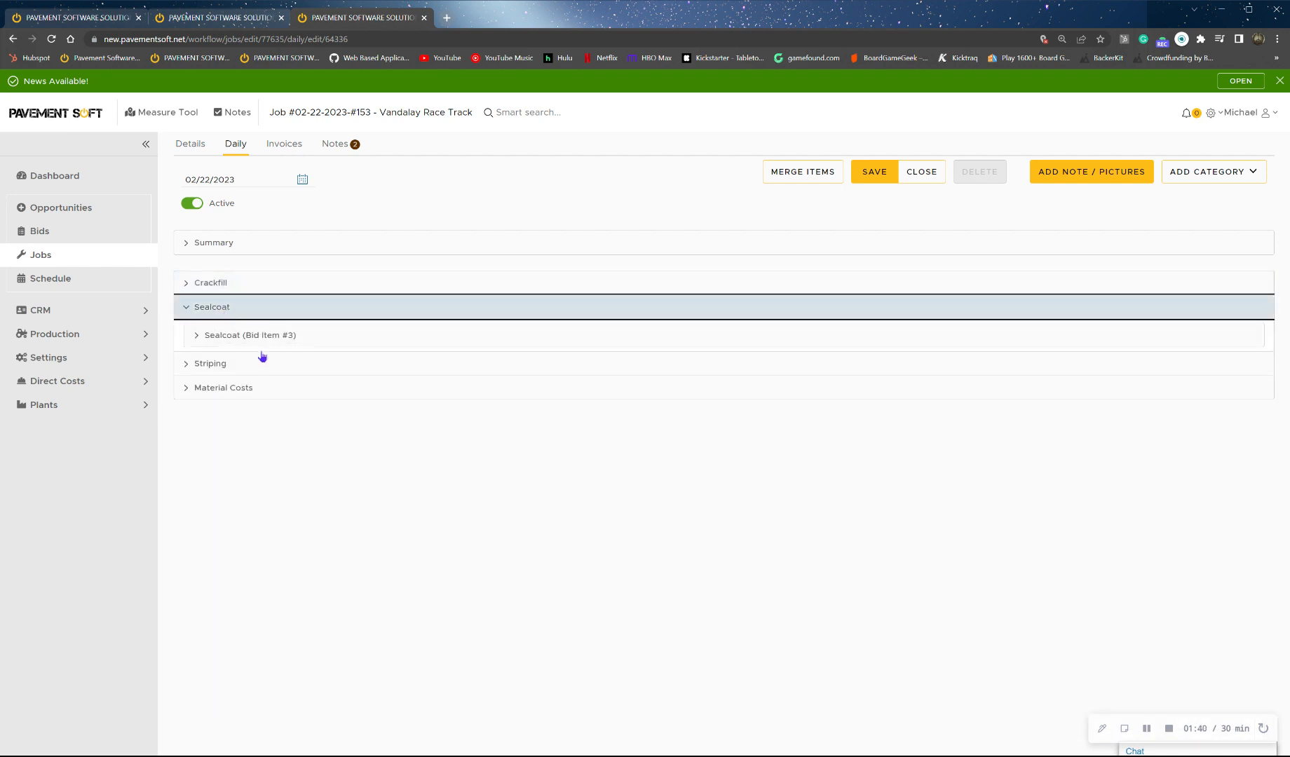
click(266, 346)
scroll(308, 494, down, 4)
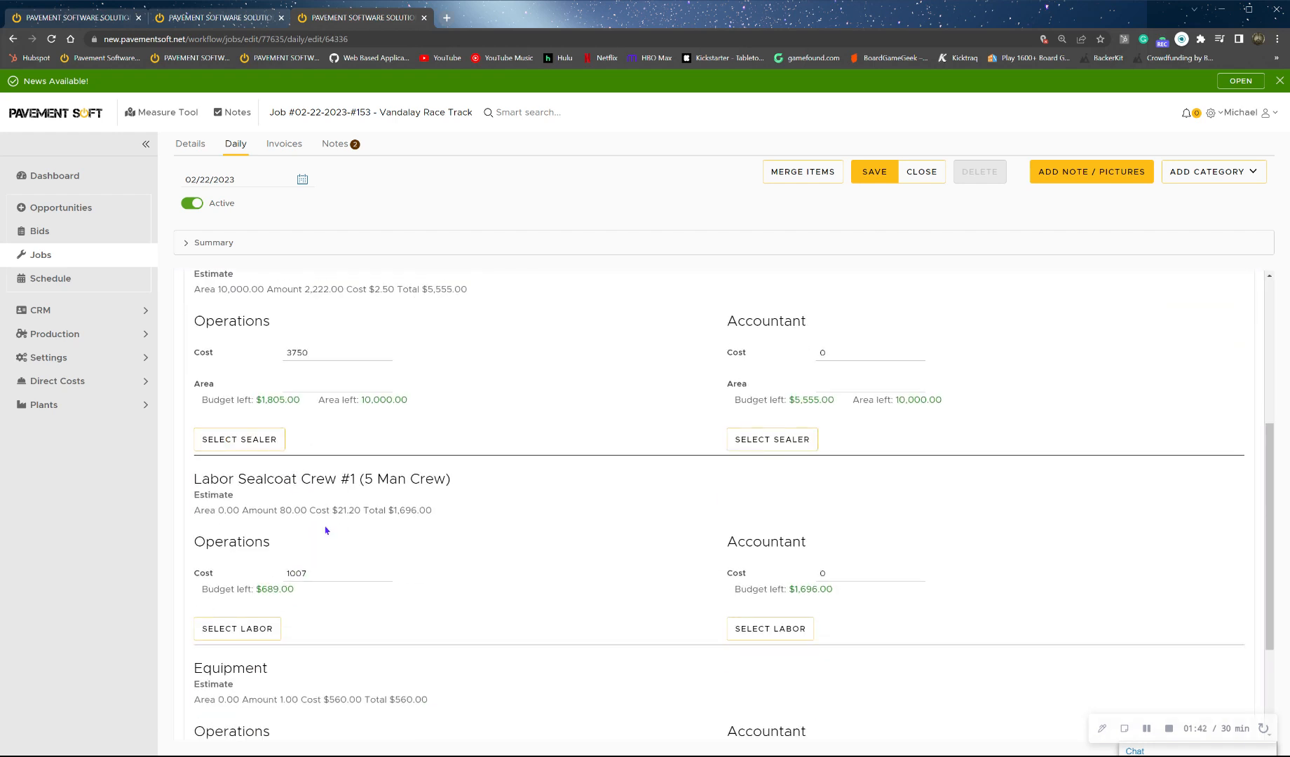
click(247, 638)
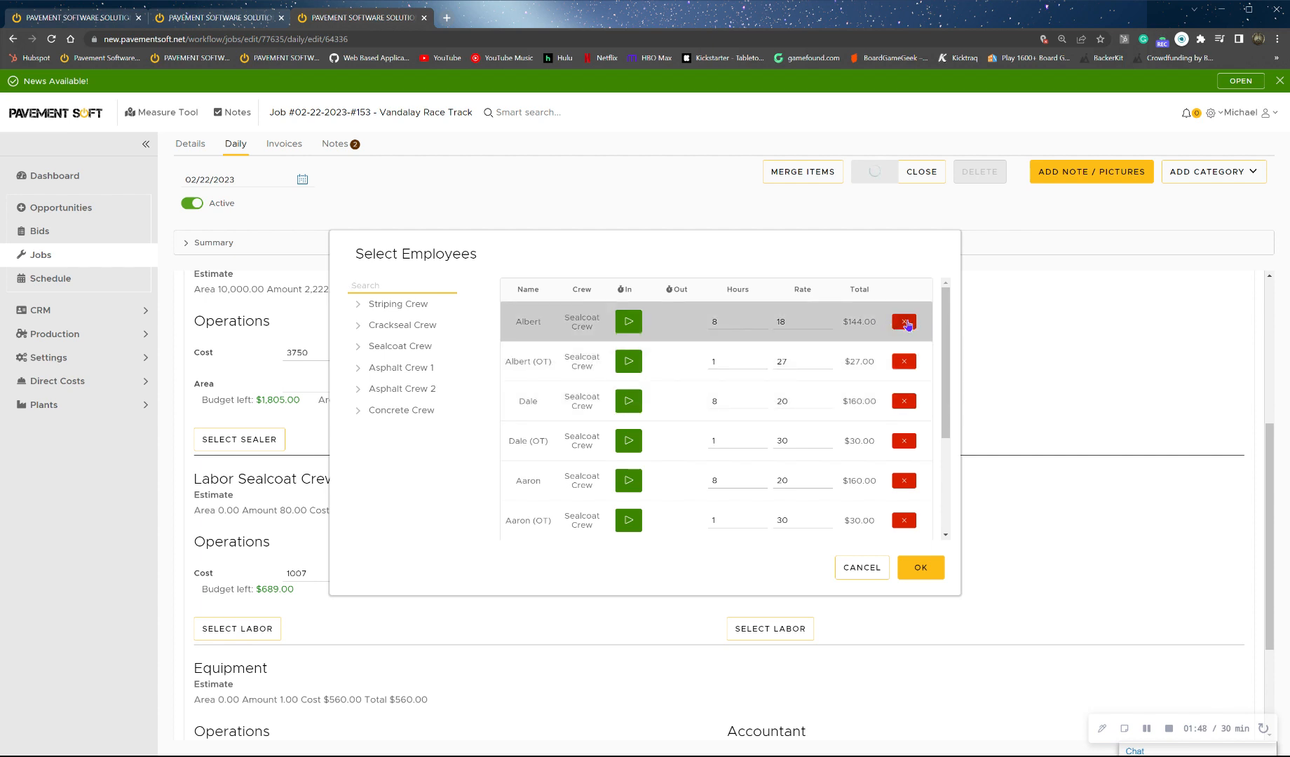
scroll(669, 455, down, 3)
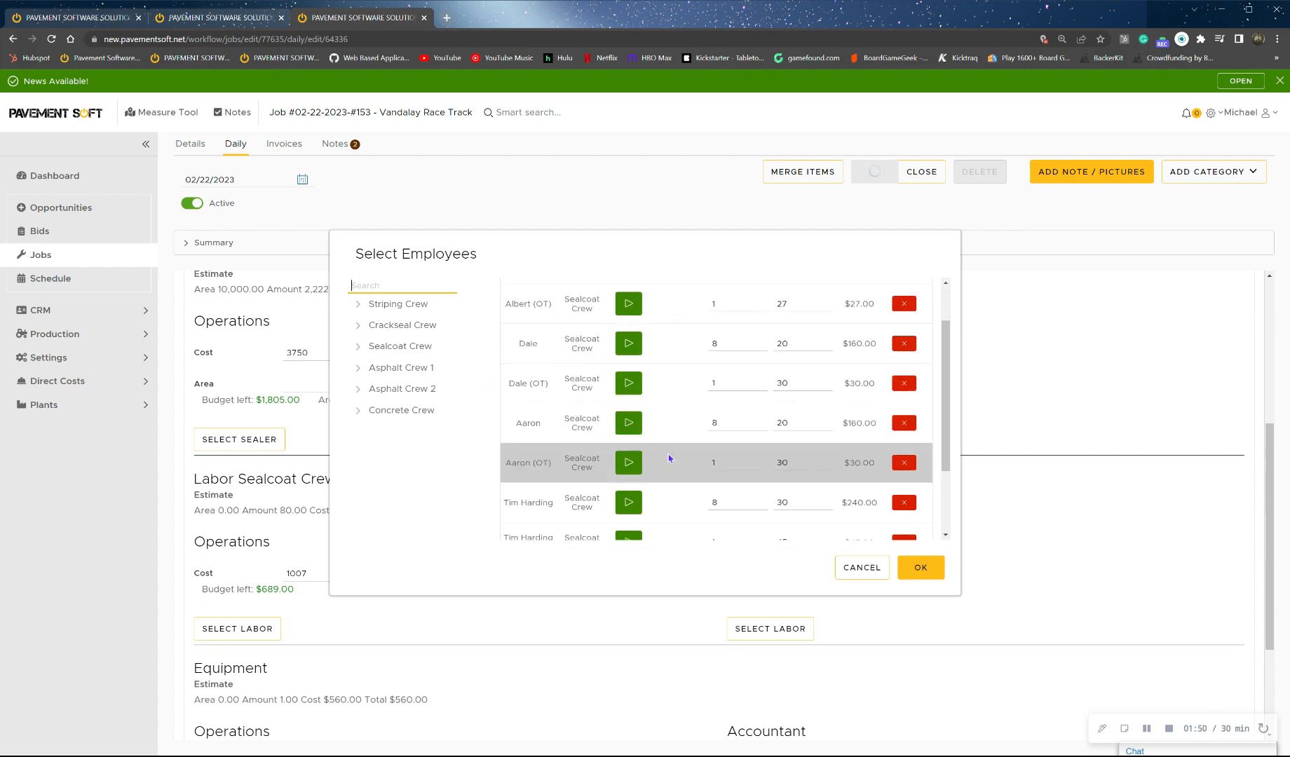
scroll(904, 498, up, 3)
click(916, 570)
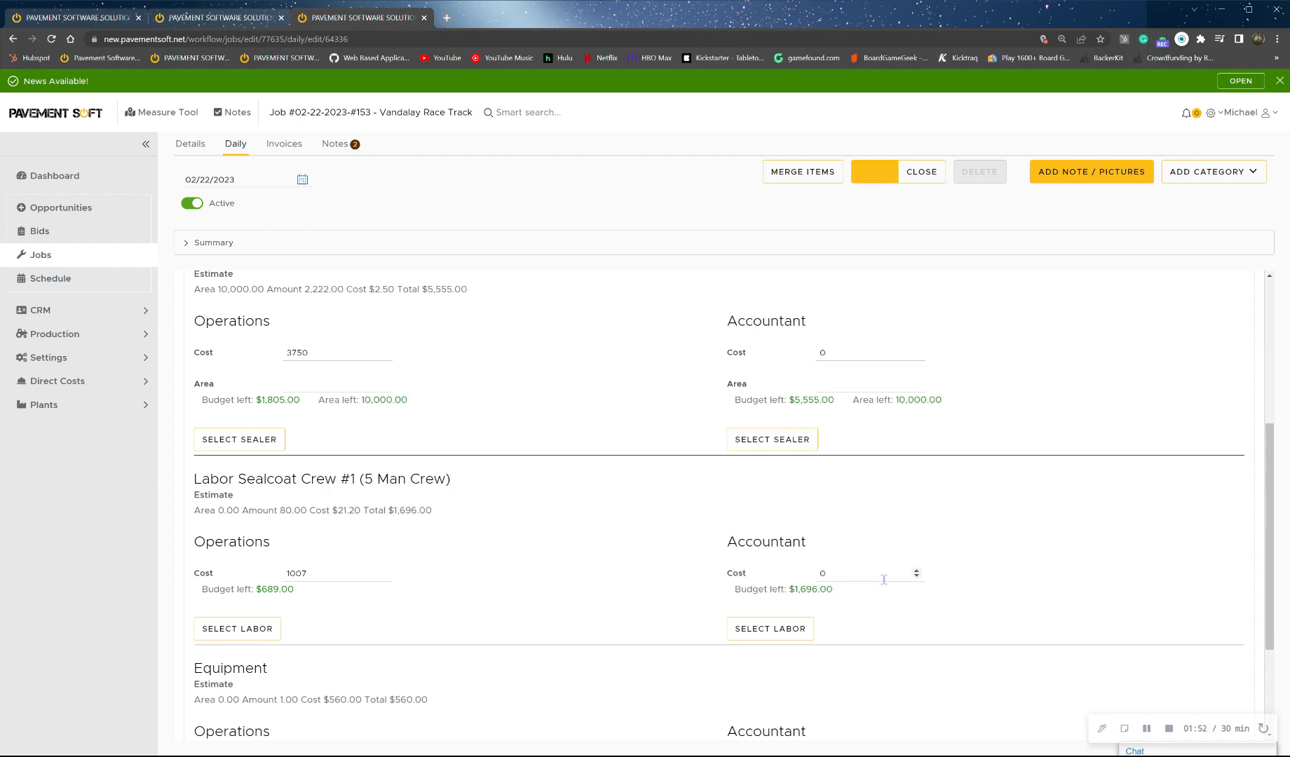
Step: Collapse the Sealcoat category and expand the Striping bid item
scroll(240, 315, up, 5)
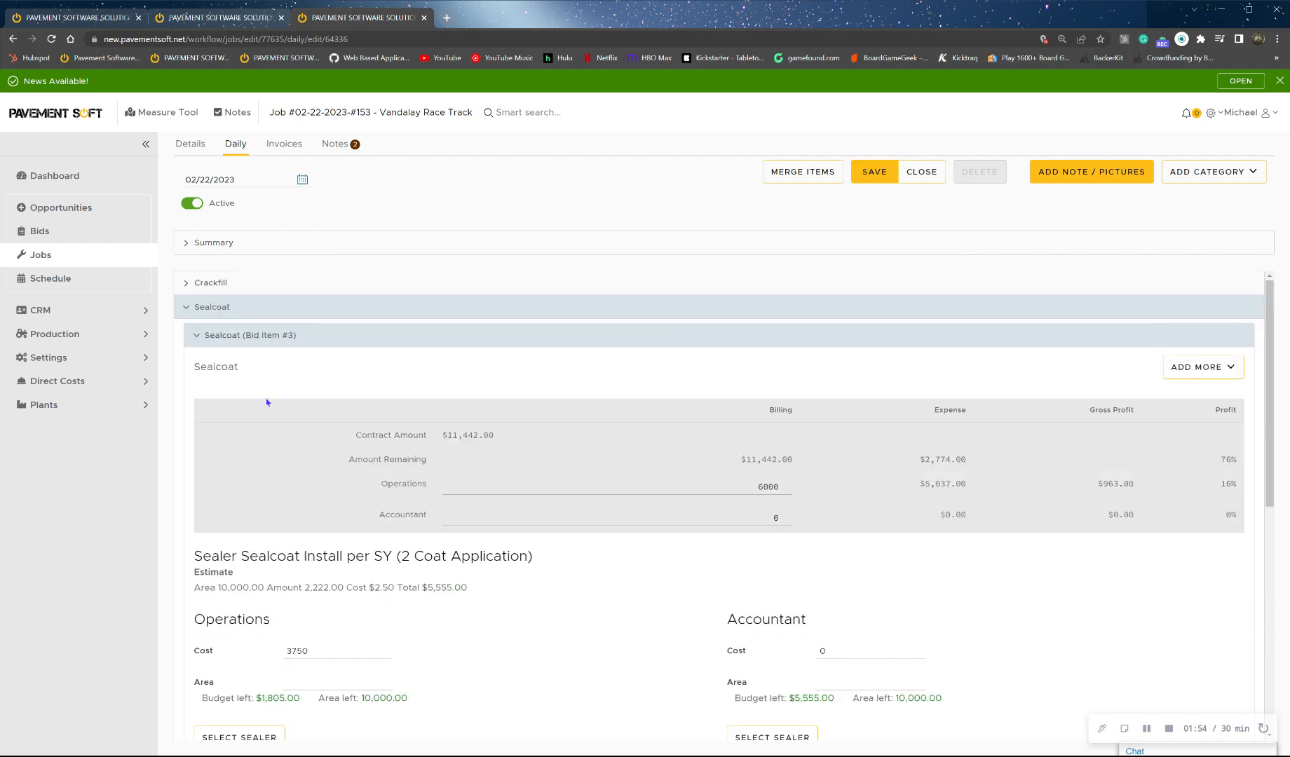
click(203, 308)
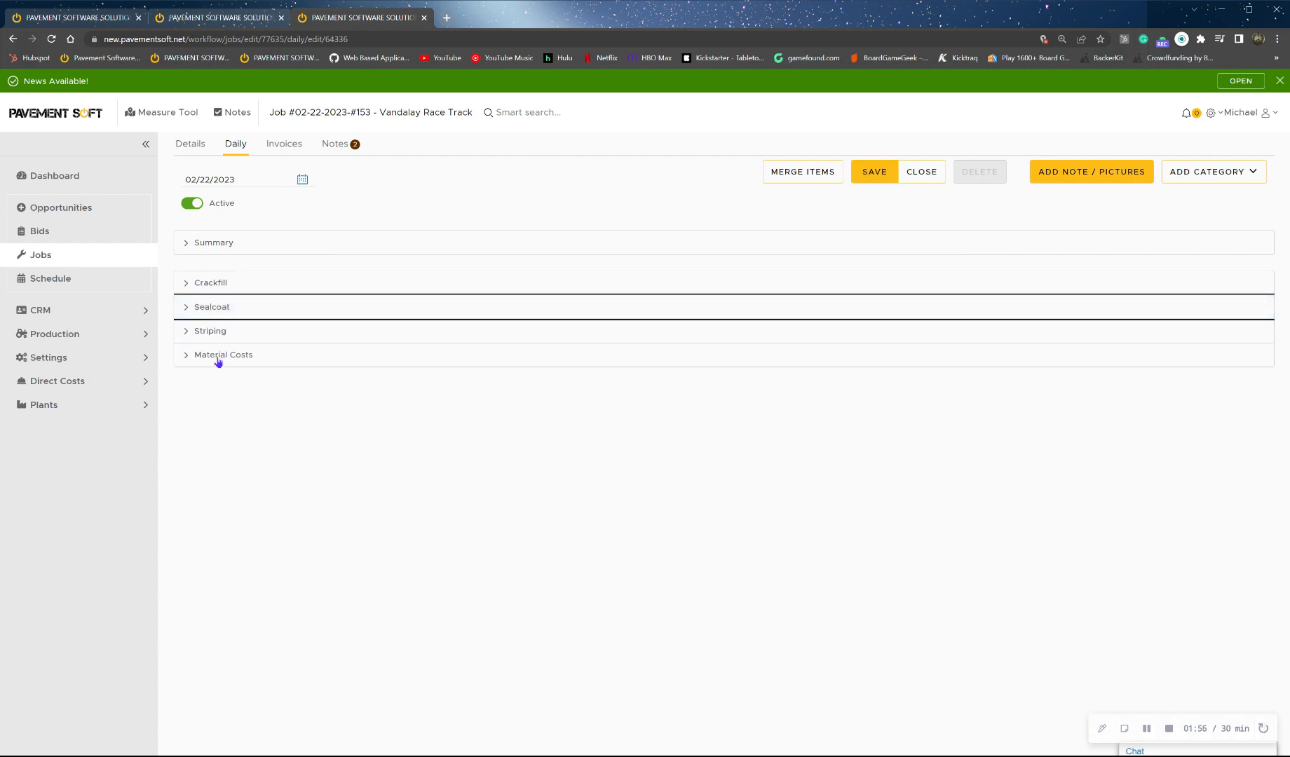
click(209, 331)
scroll(251, 379, down, 5)
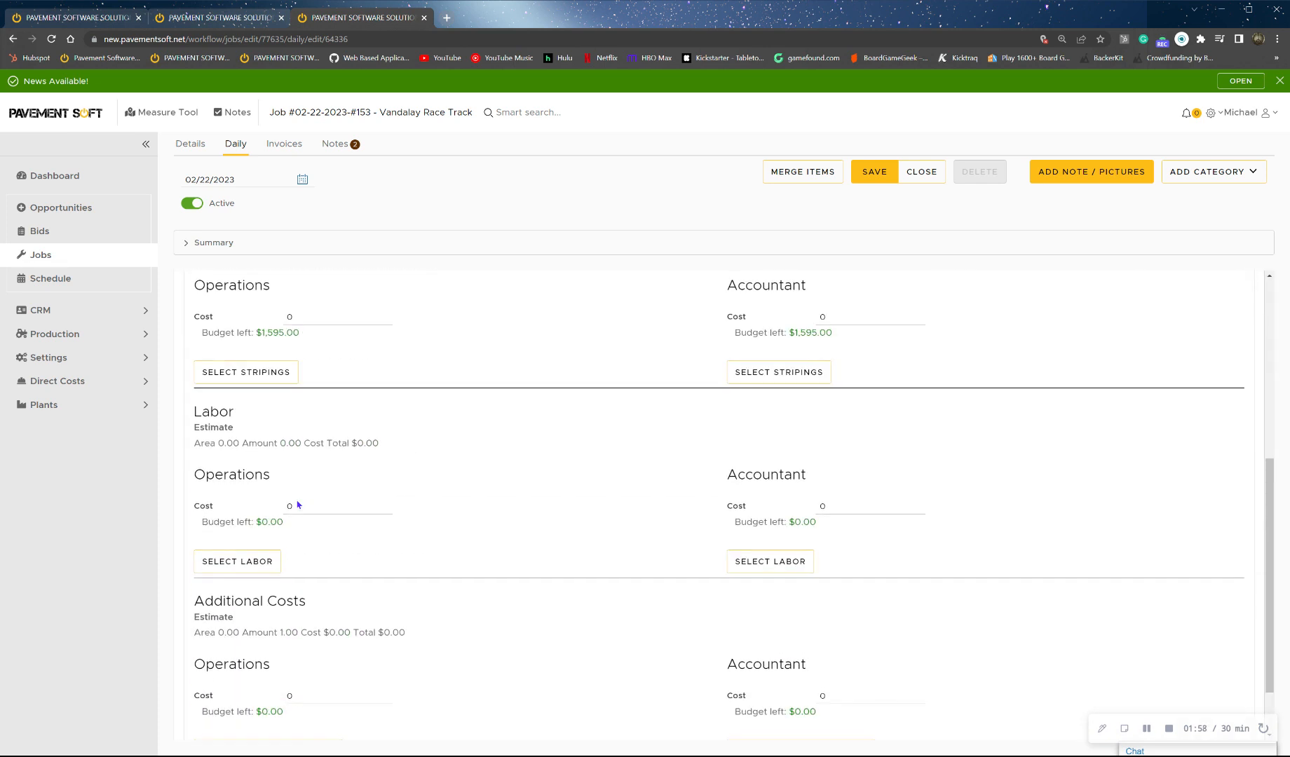
Step: Select the four regular-time Striping Crew employees for the Striping bid item's Operations labor
click(252, 569)
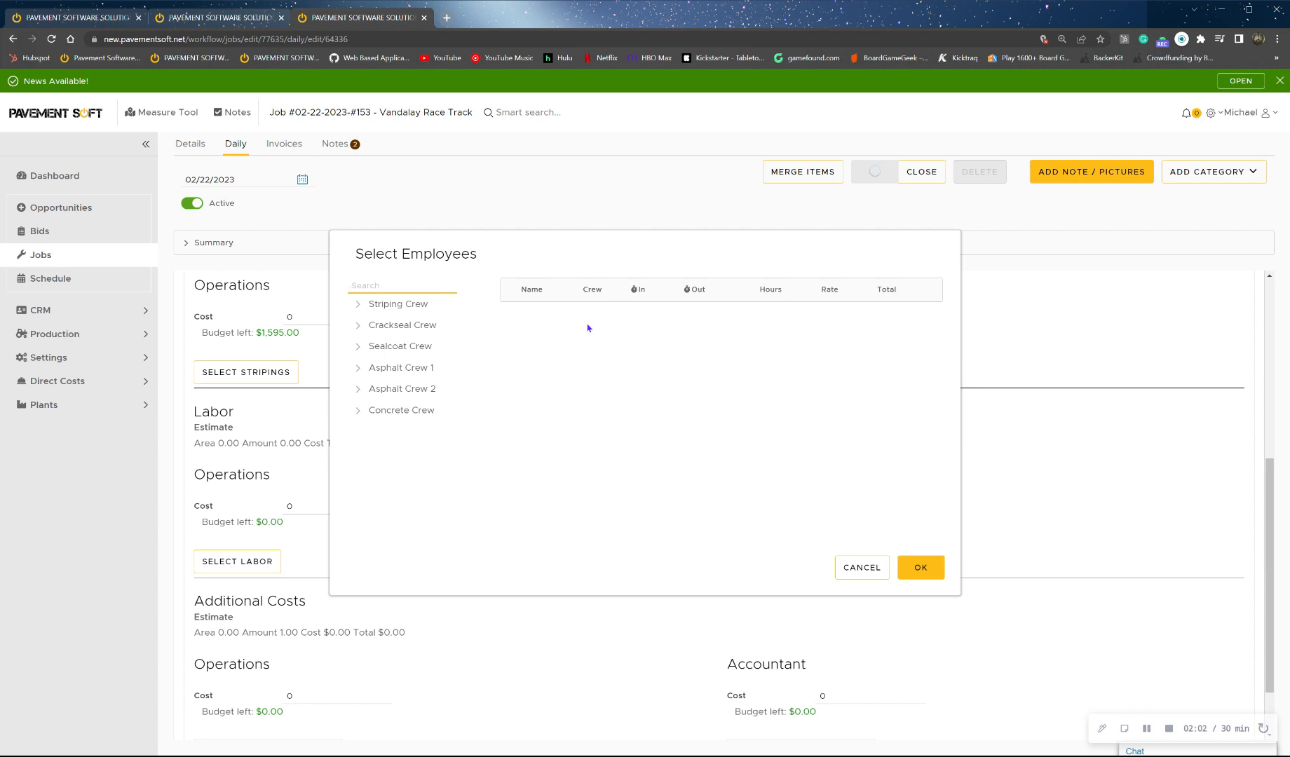
click(358, 304)
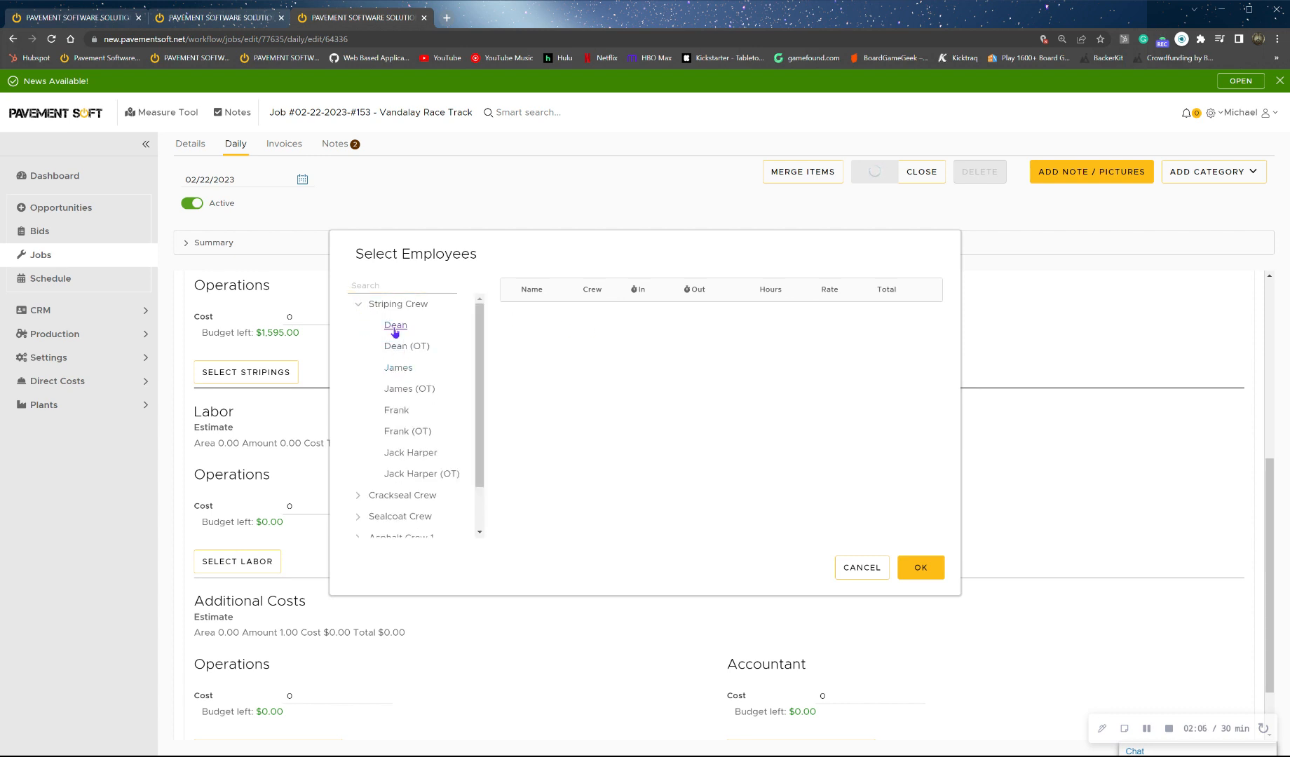
click(396, 325)
click(398, 368)
click(396, 410)
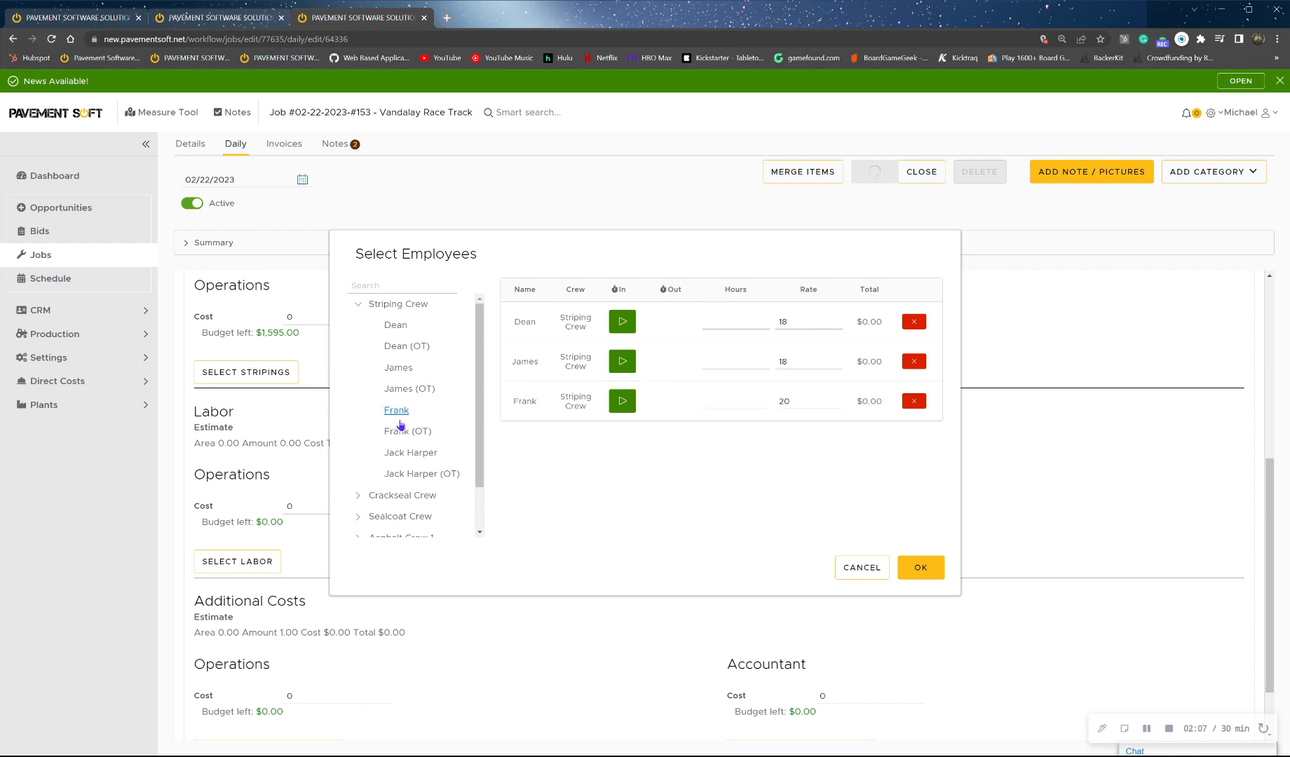
click(406, 464)
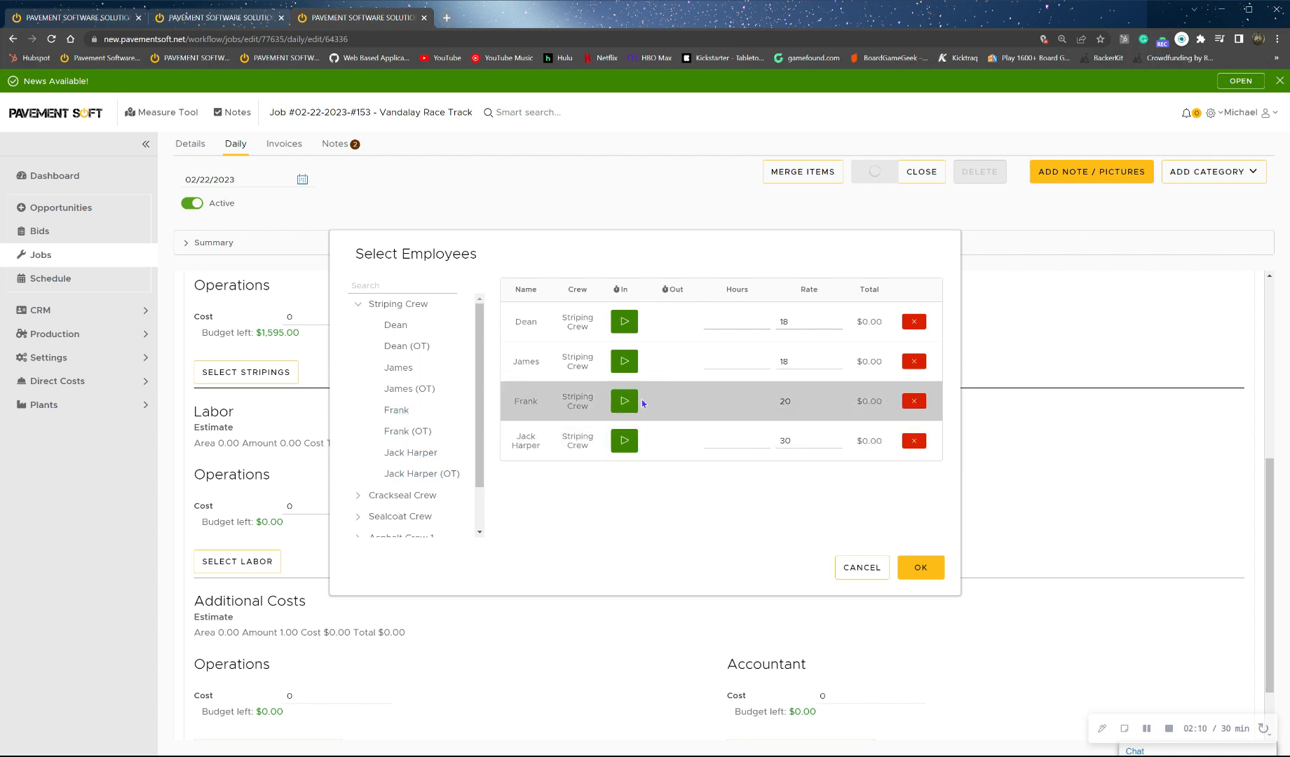
Step: Clock in all four selected Striping Crew employees and discard the Operations labor selection
click(624, 321)
click(624, 361)
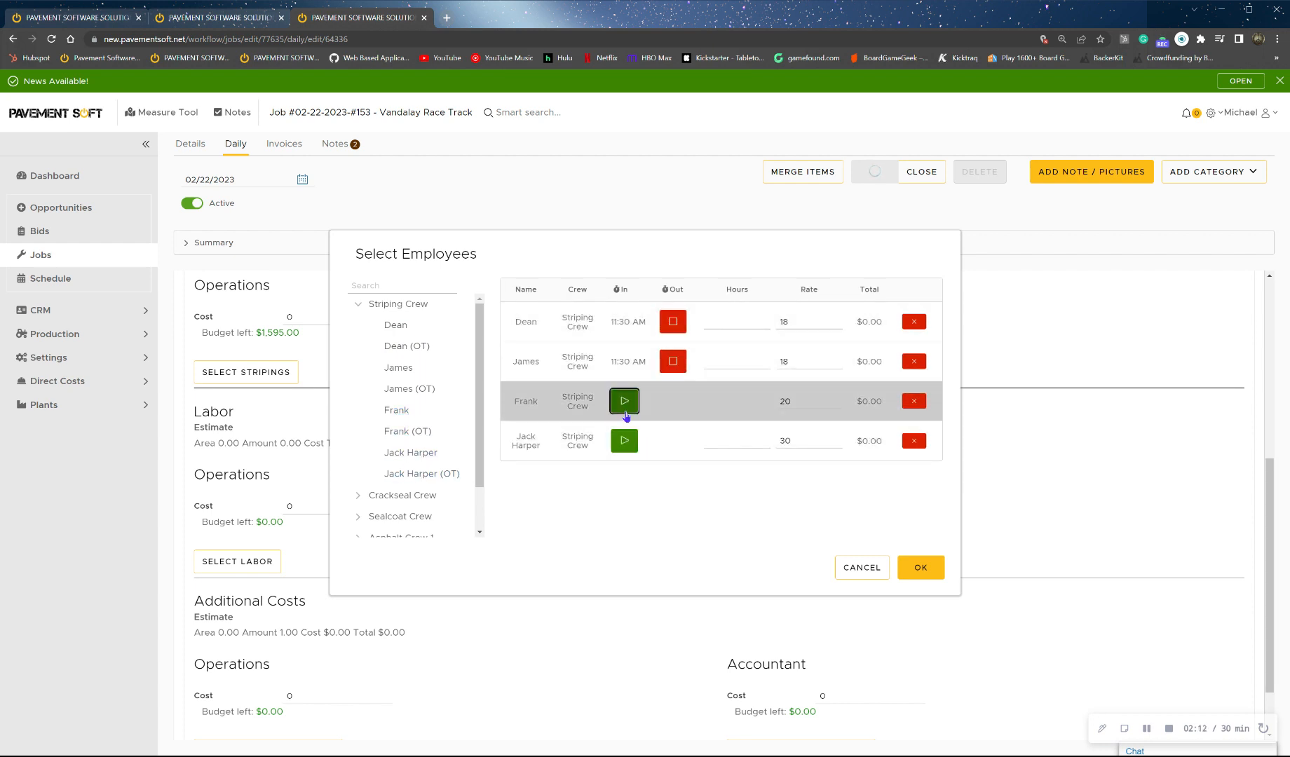
click(625, 407)
click(624, 442)
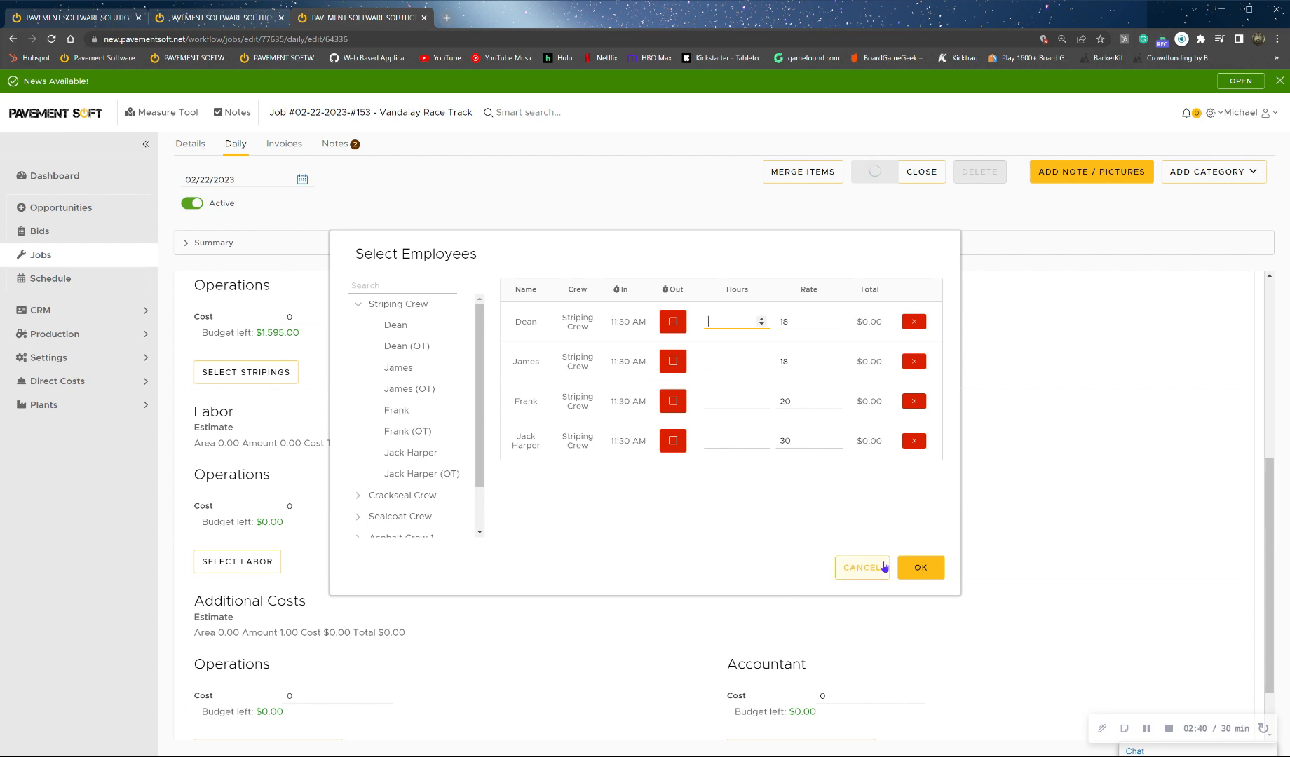
click(880, 572)
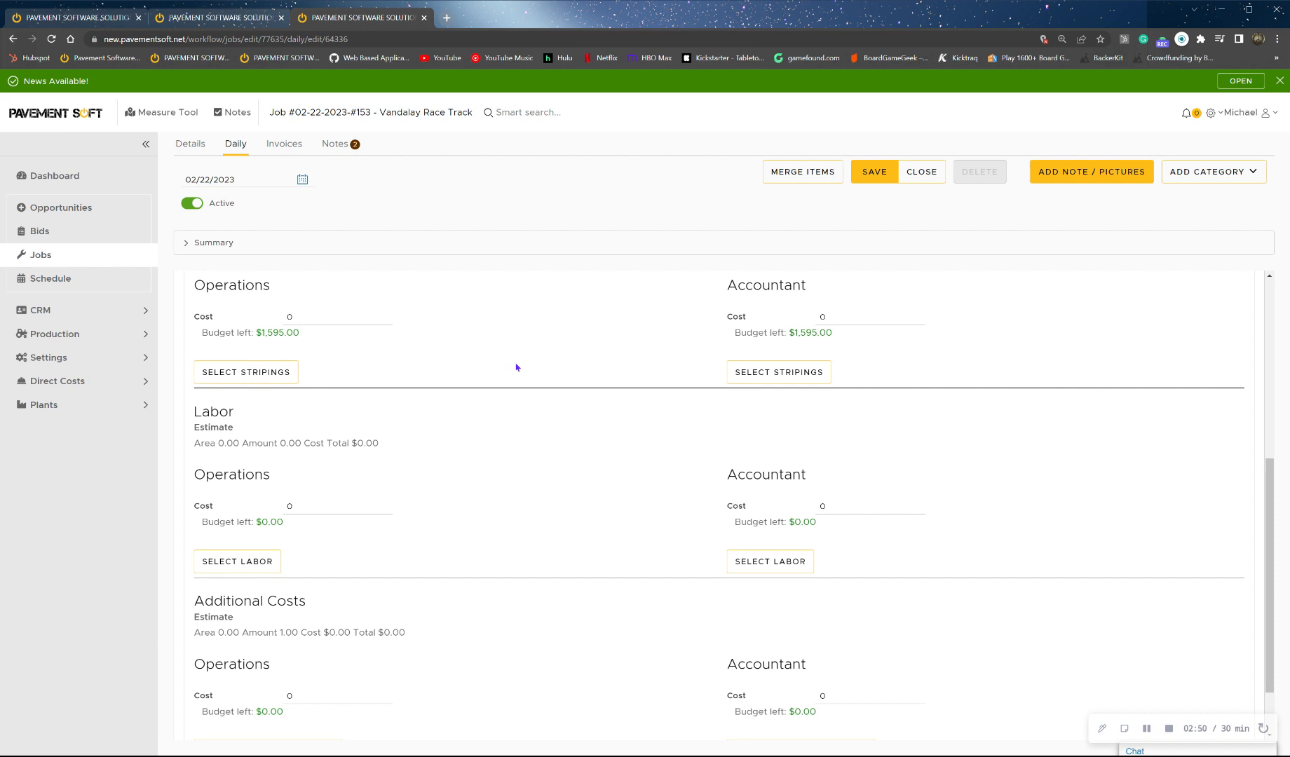
Step: Select the four regular-time Striping Crew employees for the Striping bid item's Accountant labor
scroll(747, 442, up, 5)
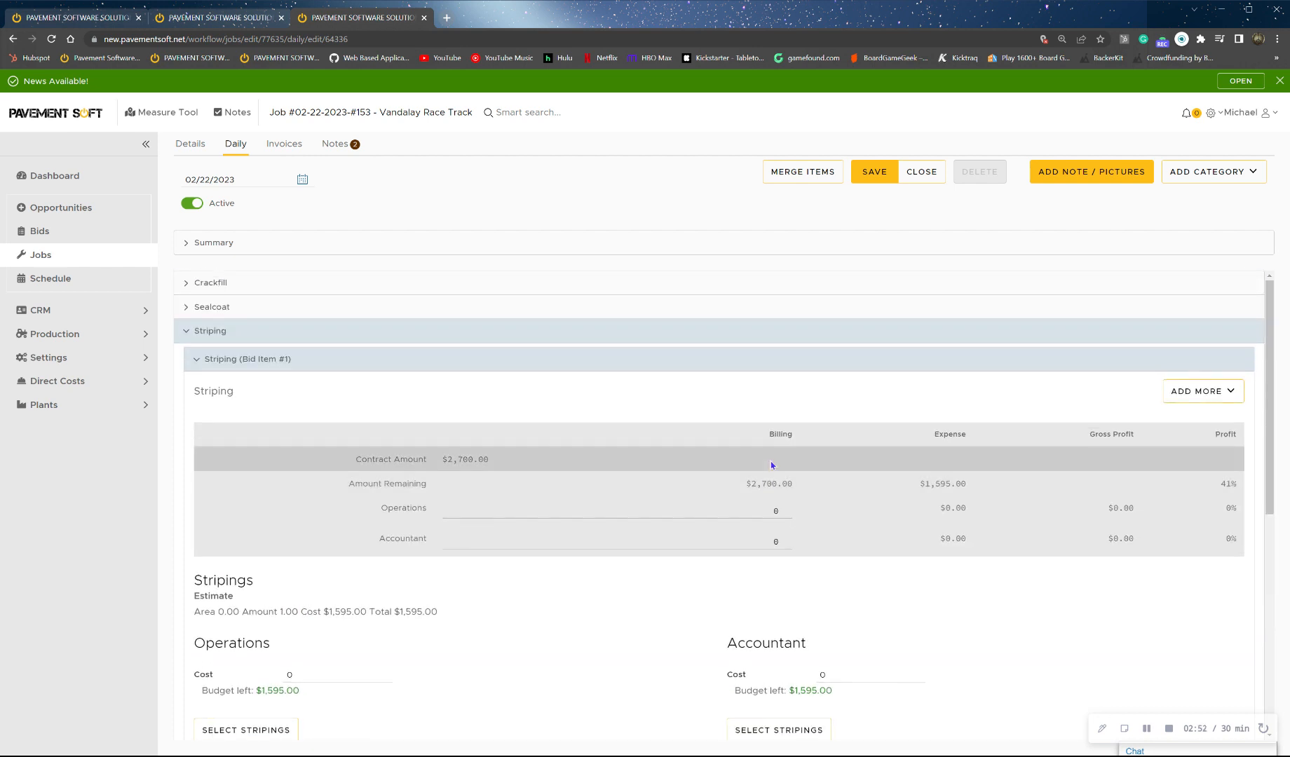
scroll(755, 460, down, 2)
scroll(737, 456, up, 1)
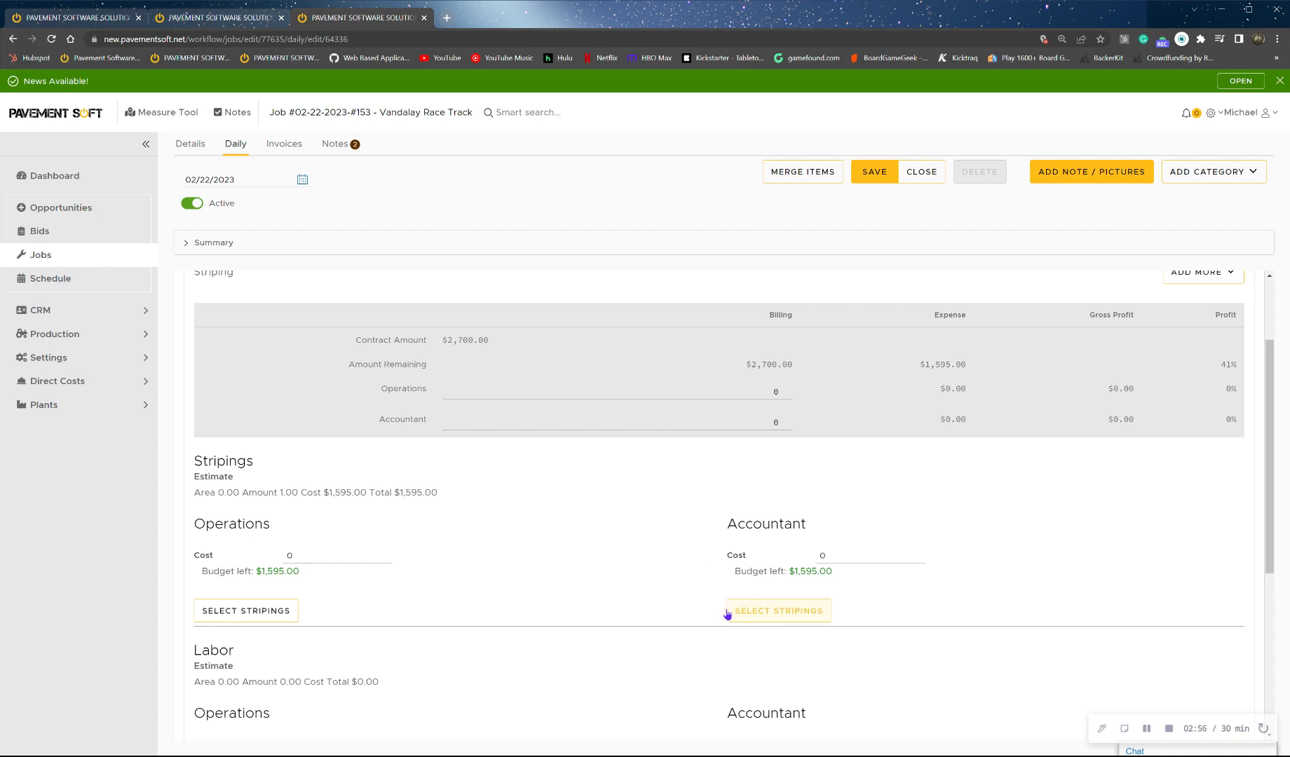
scroll(708, 614, down, 4)
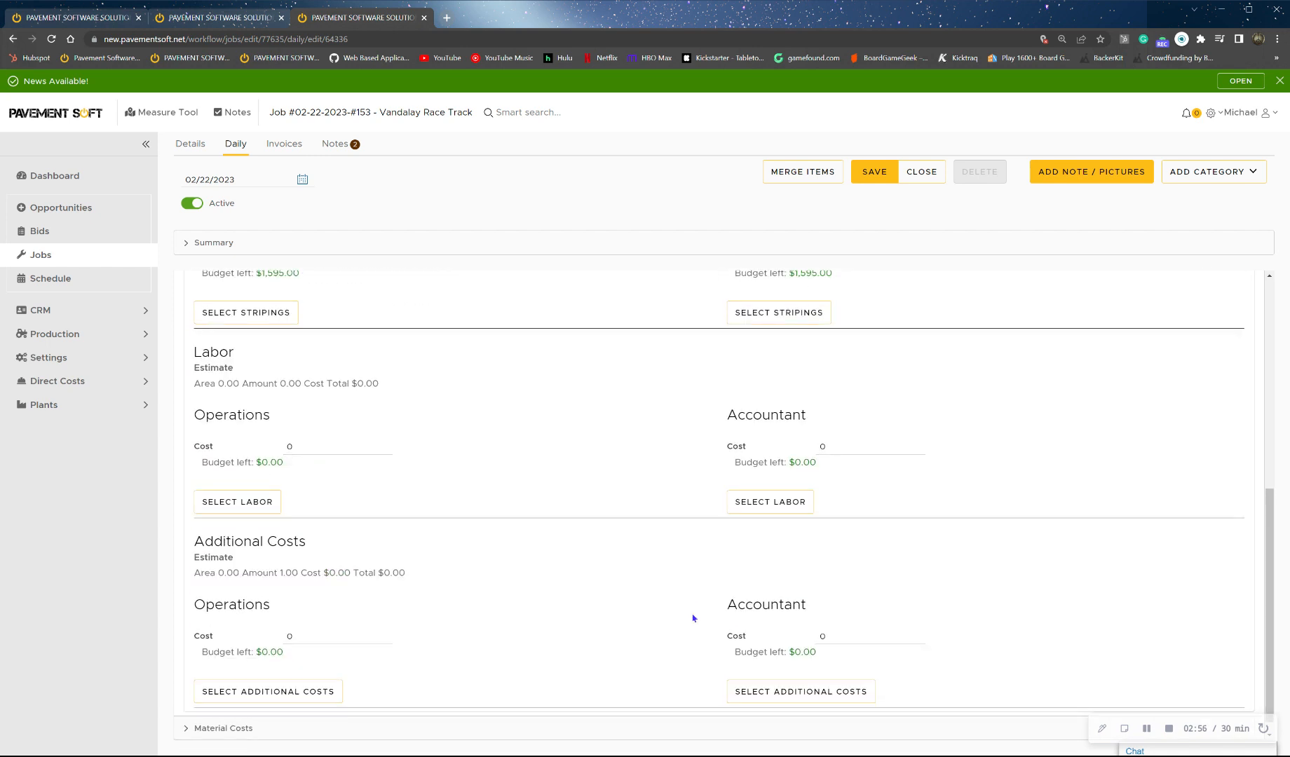
click(748, 509)
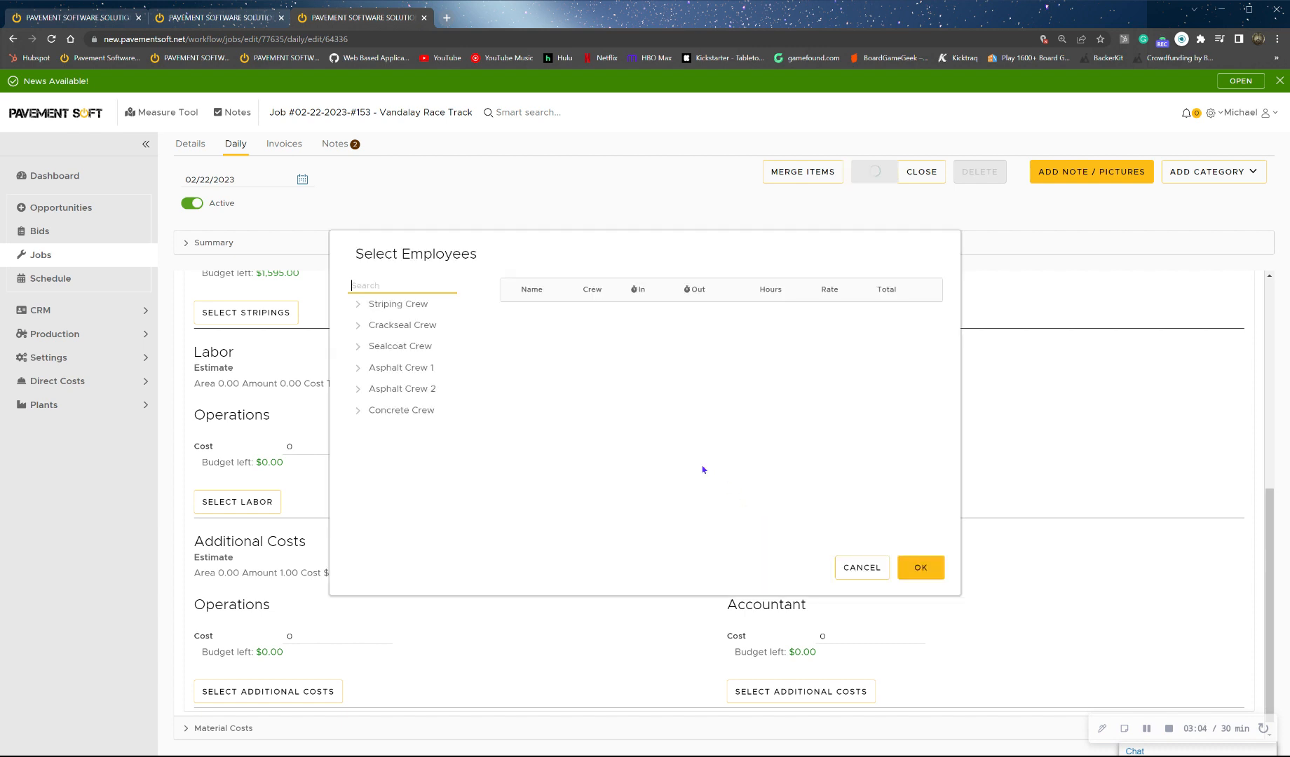
click(377, 305)
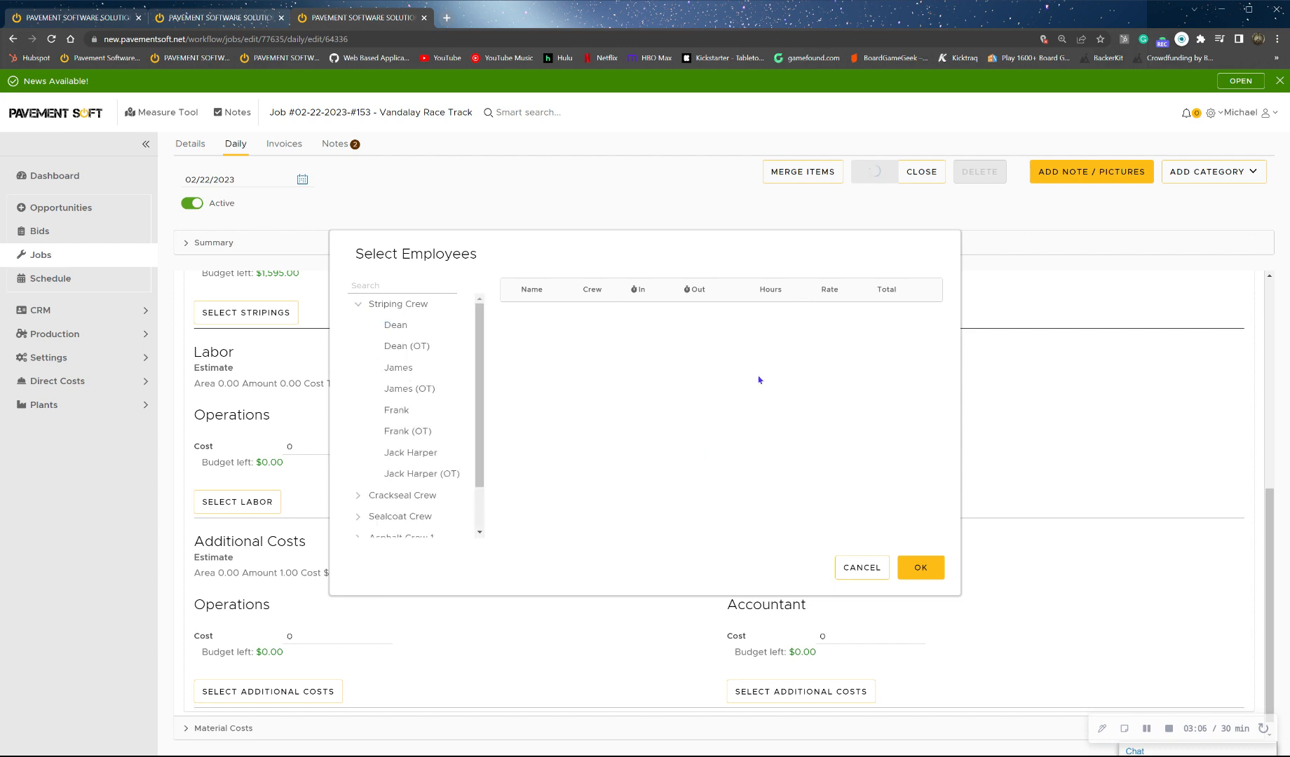
click(396, 325)
click(399, 368)
click(397, 410)
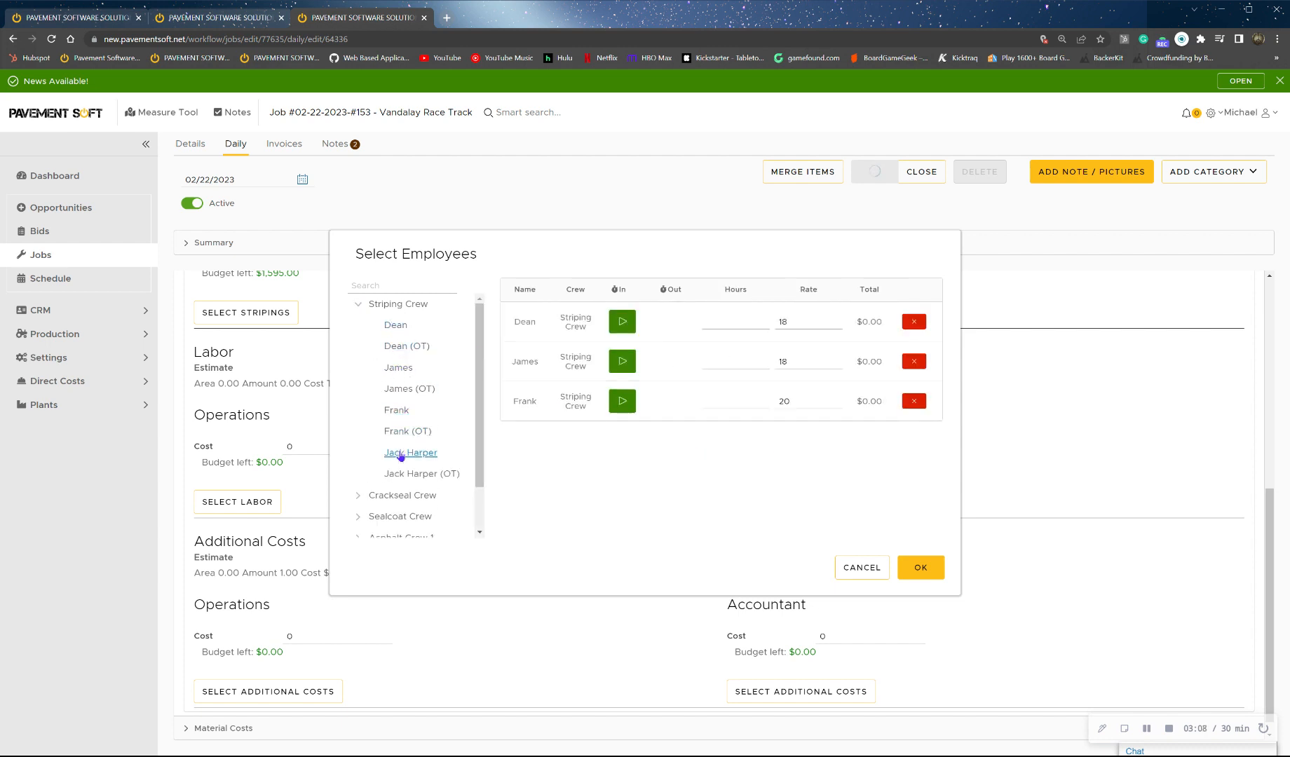
click(411, 453)
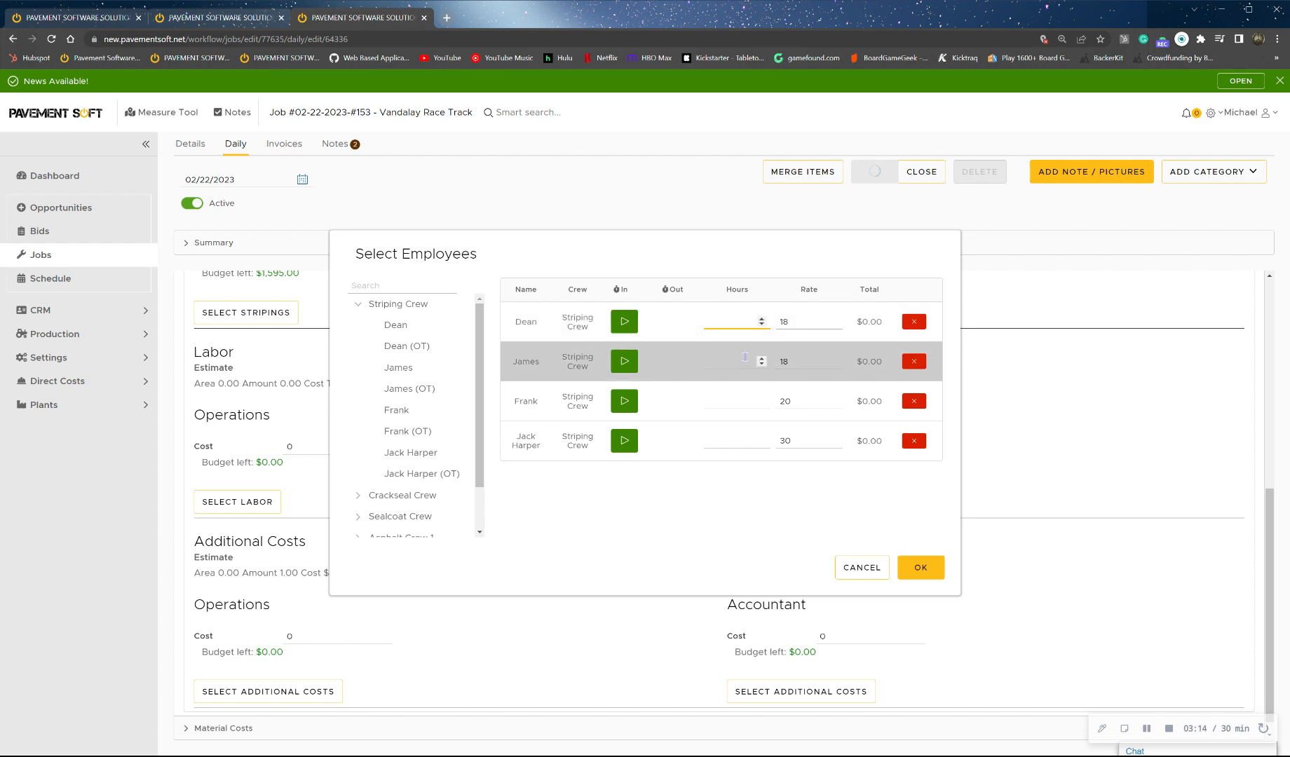
Step: Set 8 hours for each of the four Striping Crew employees, accept the labor selection and save the daily entry
text(8)
click(744, 361)
text(8)
click(737, 401)
text(8)
click(725, 441)
text(8)
click(921, 568)
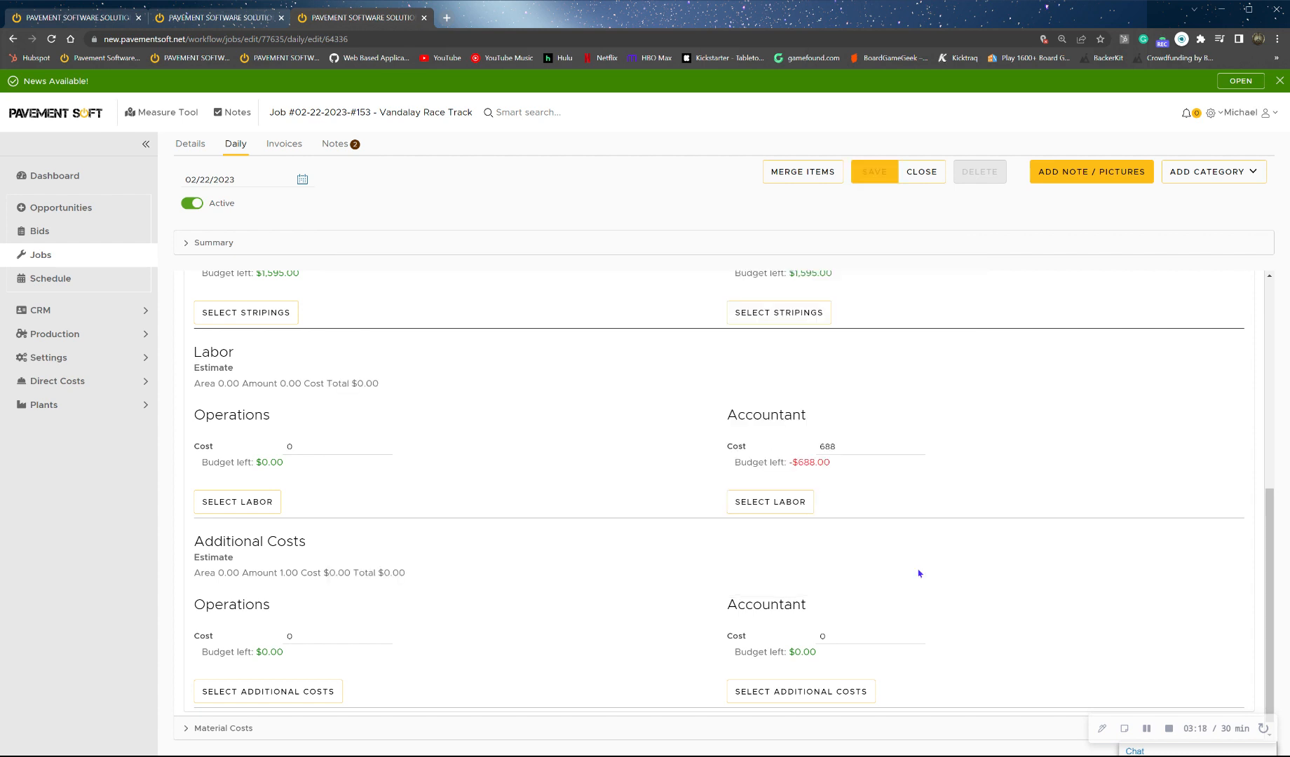
click(874, 187)
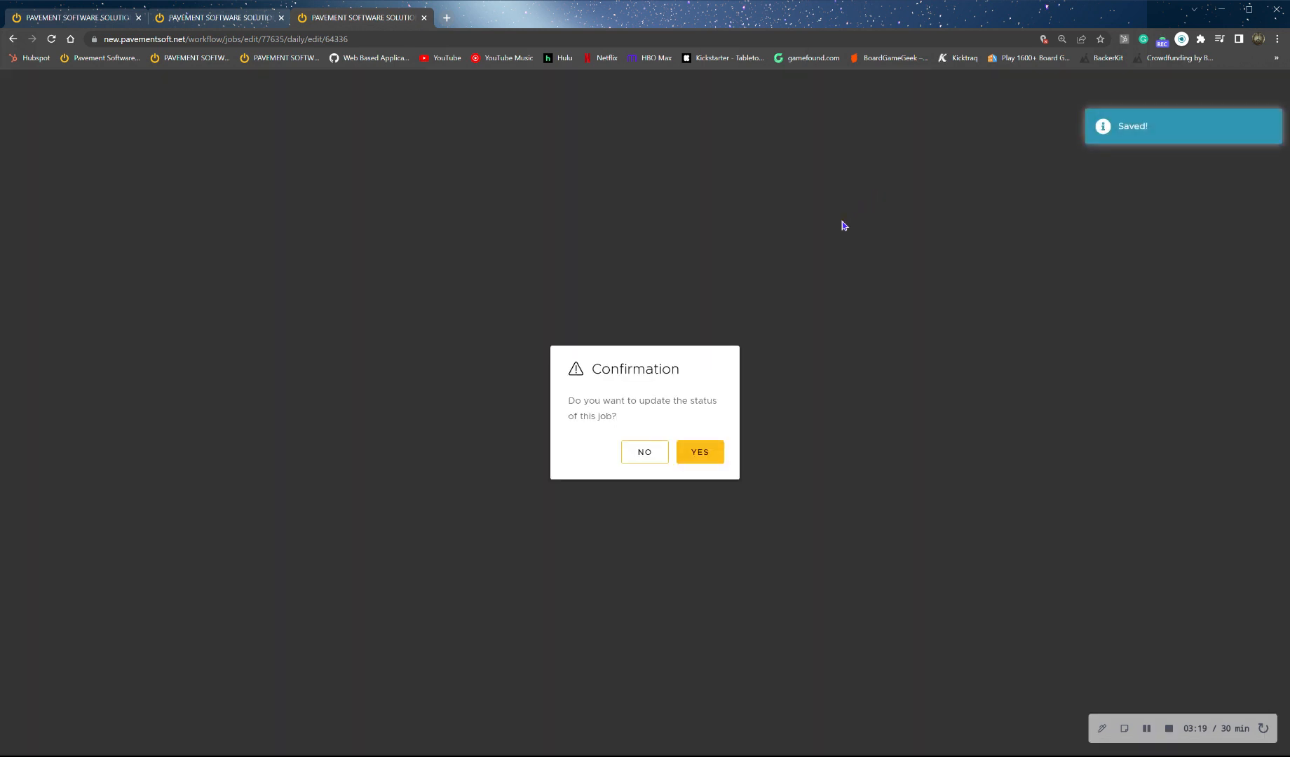
Step: Decline the job status update and review the variance and cost category reports in the job's details
click(653, 459)
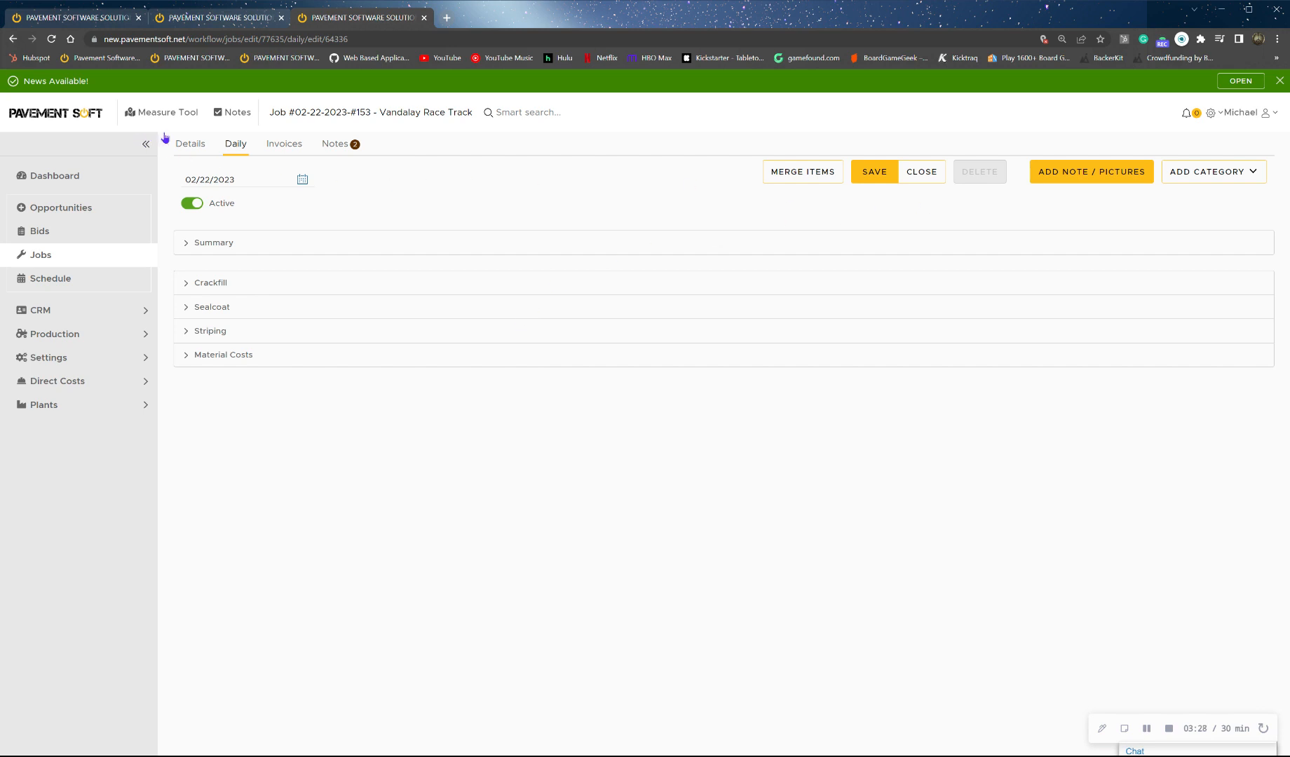
click(188, 143)
scroll(425, 403, down, 4)
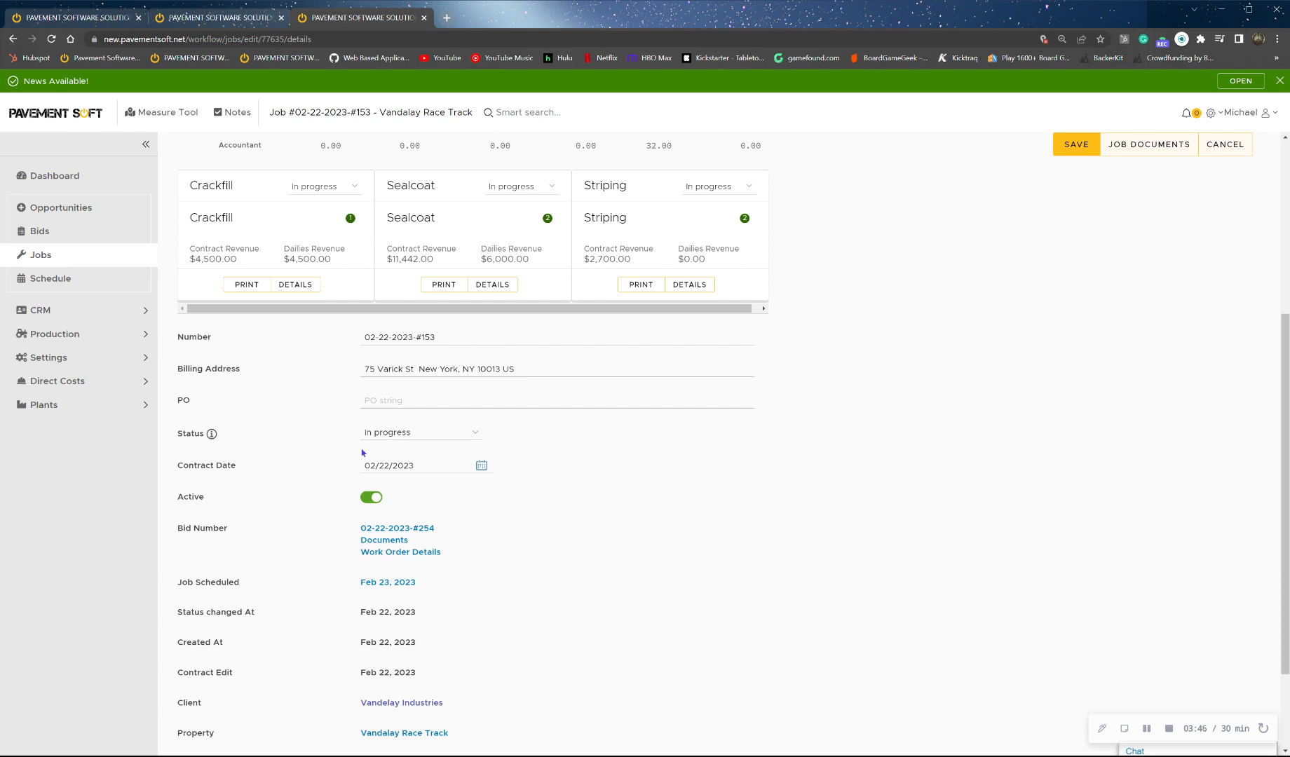
scroll(309, 474, up, 5)
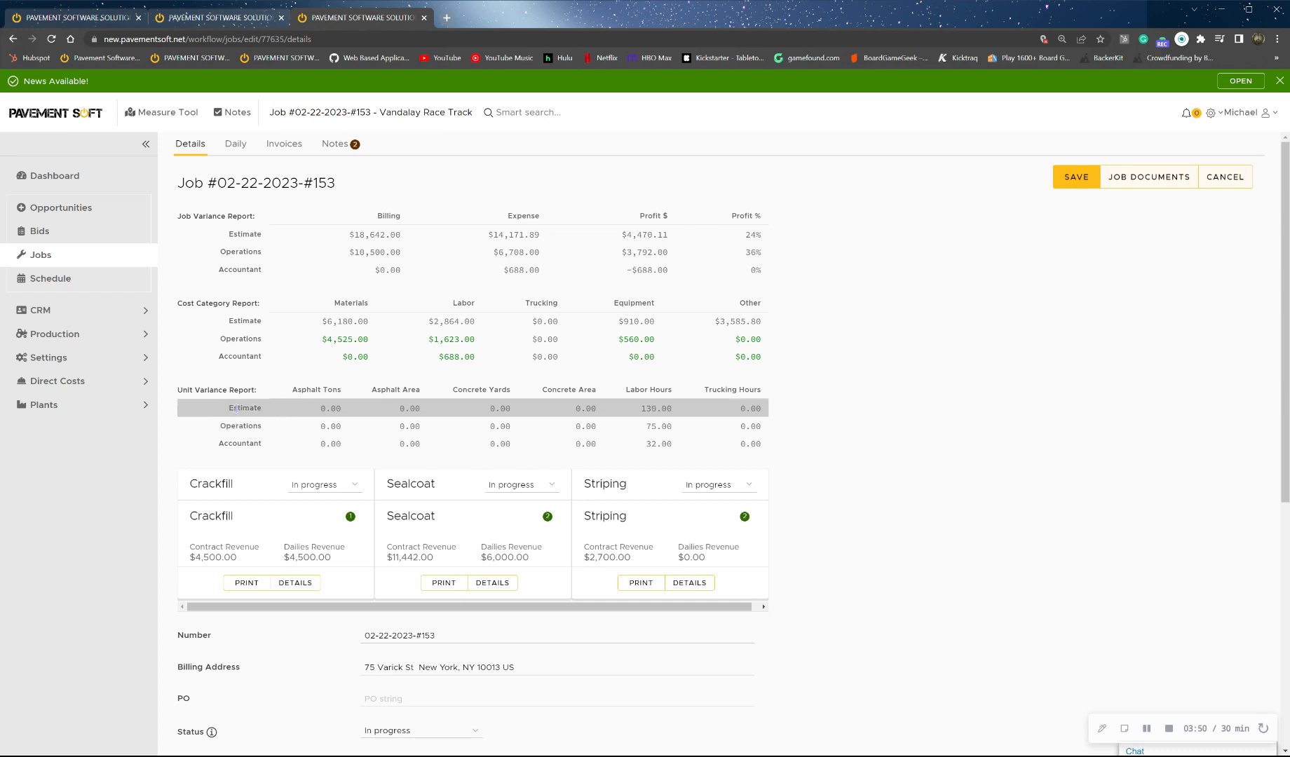
Step: Open the production Track Time list and filter its entries to dates from 02/12/2023 to 02/18/2023
click(120, 341)
click(107, 406)
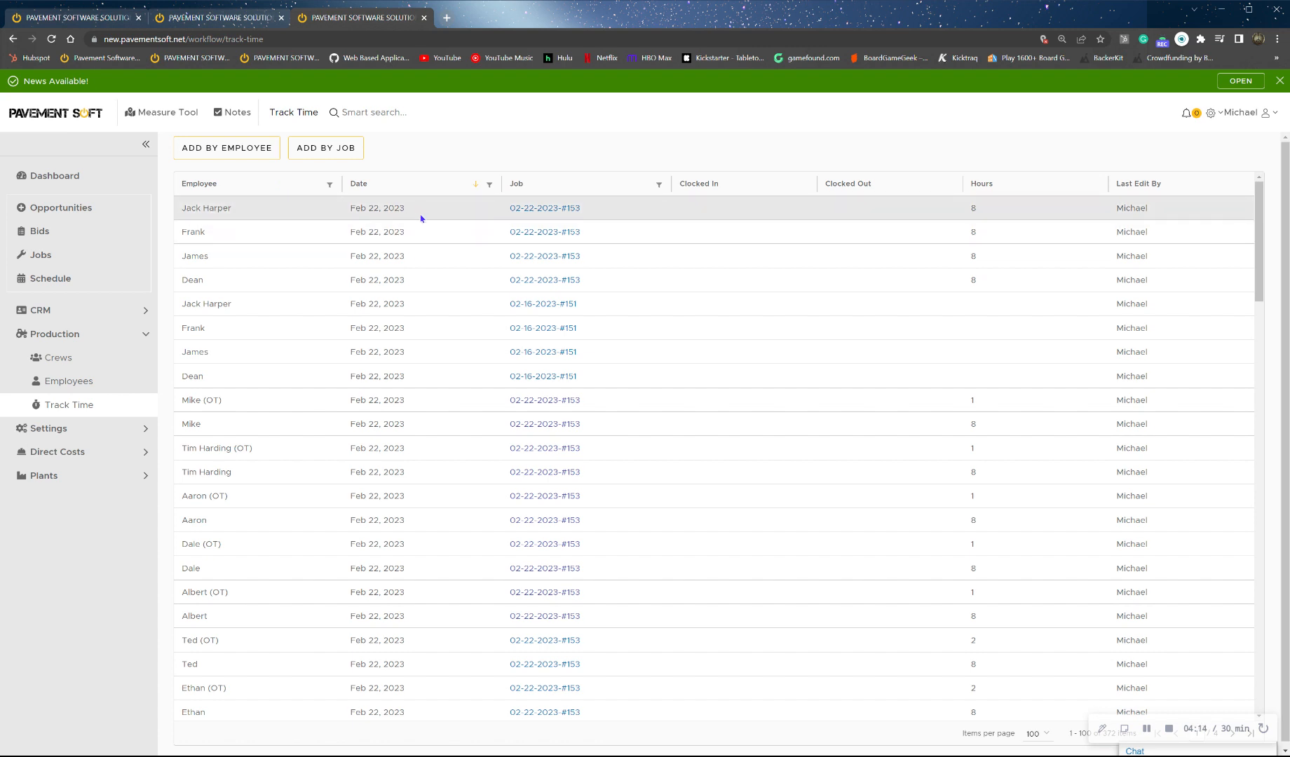
click(490, 186)
click(465, 248)
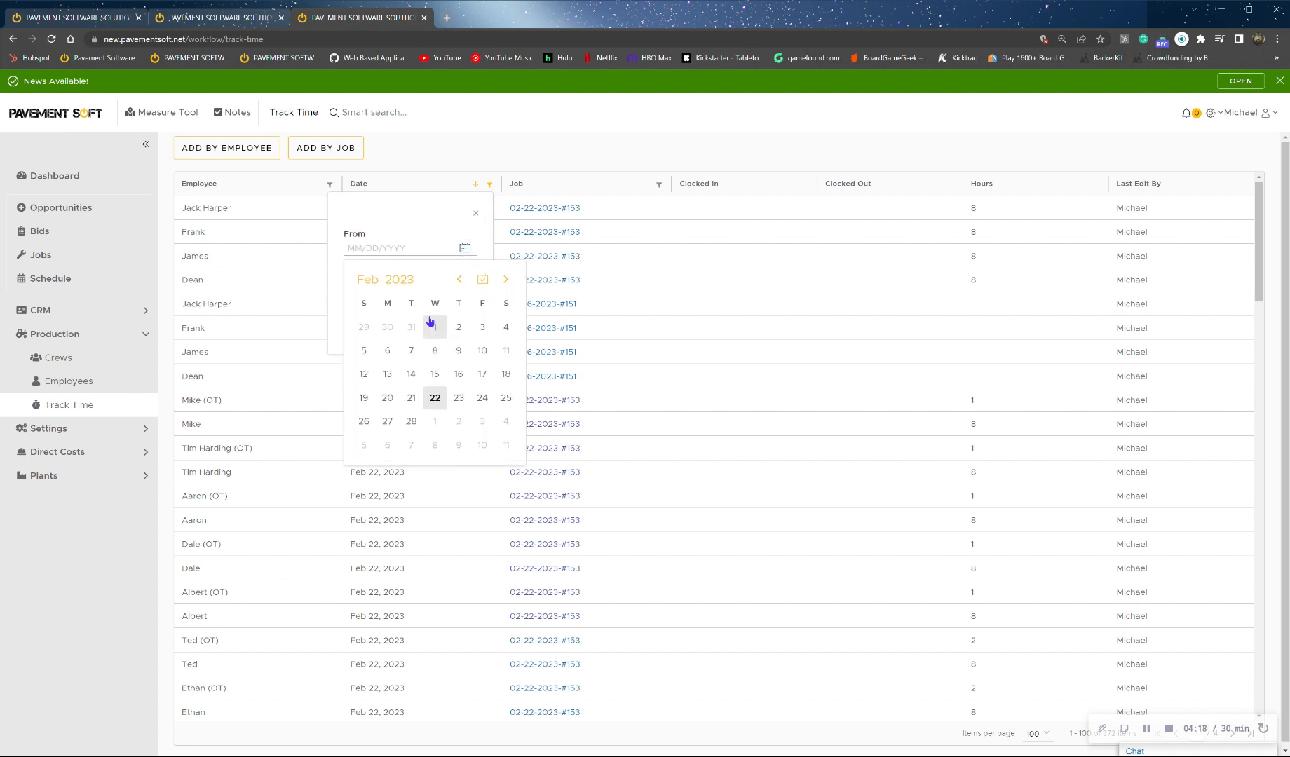
click(363, 373)
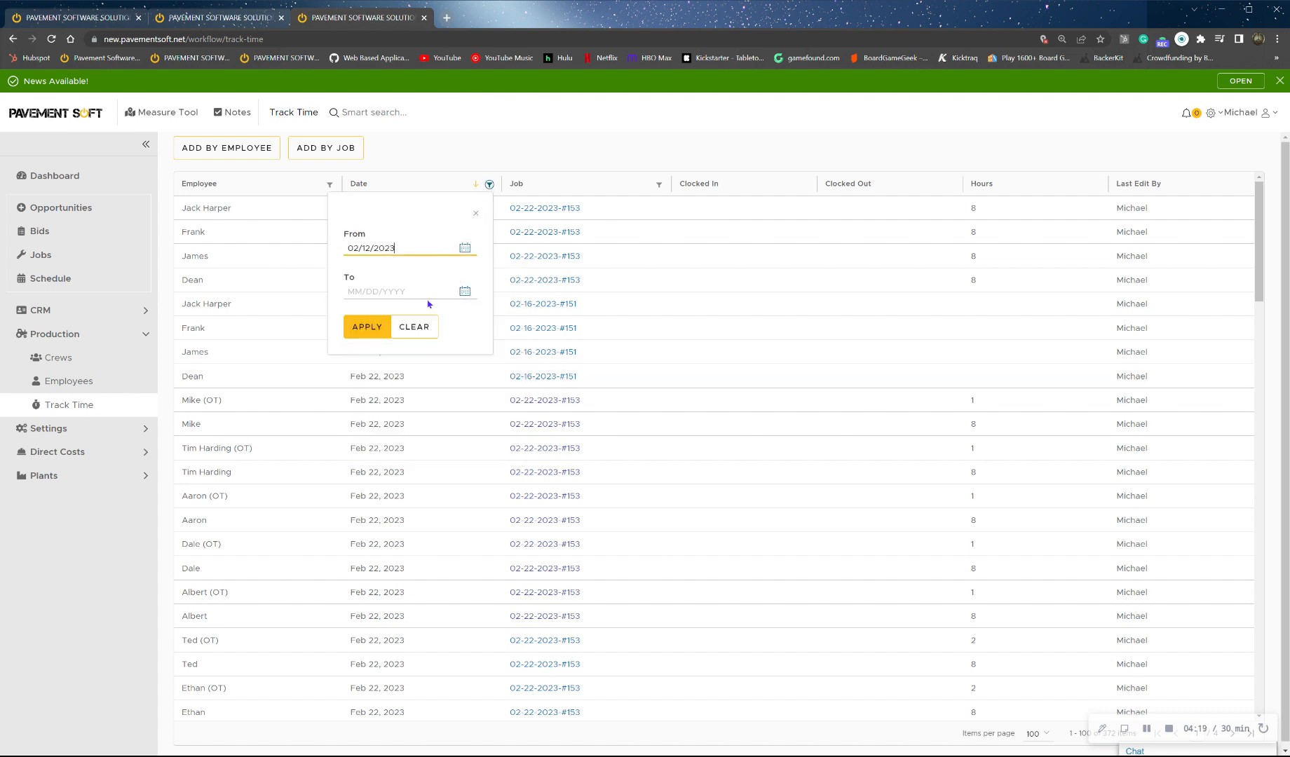
click(465, 292)
click(508, 424)
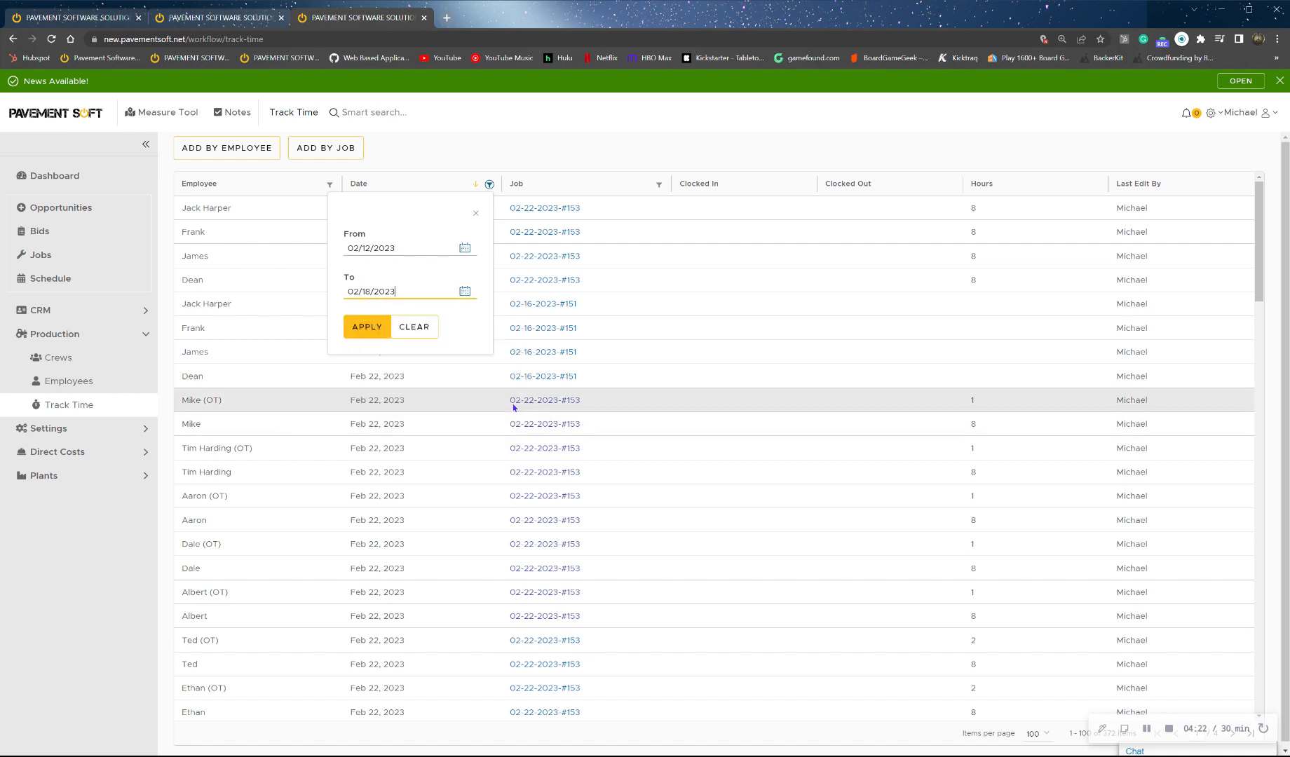
click(366, 326)
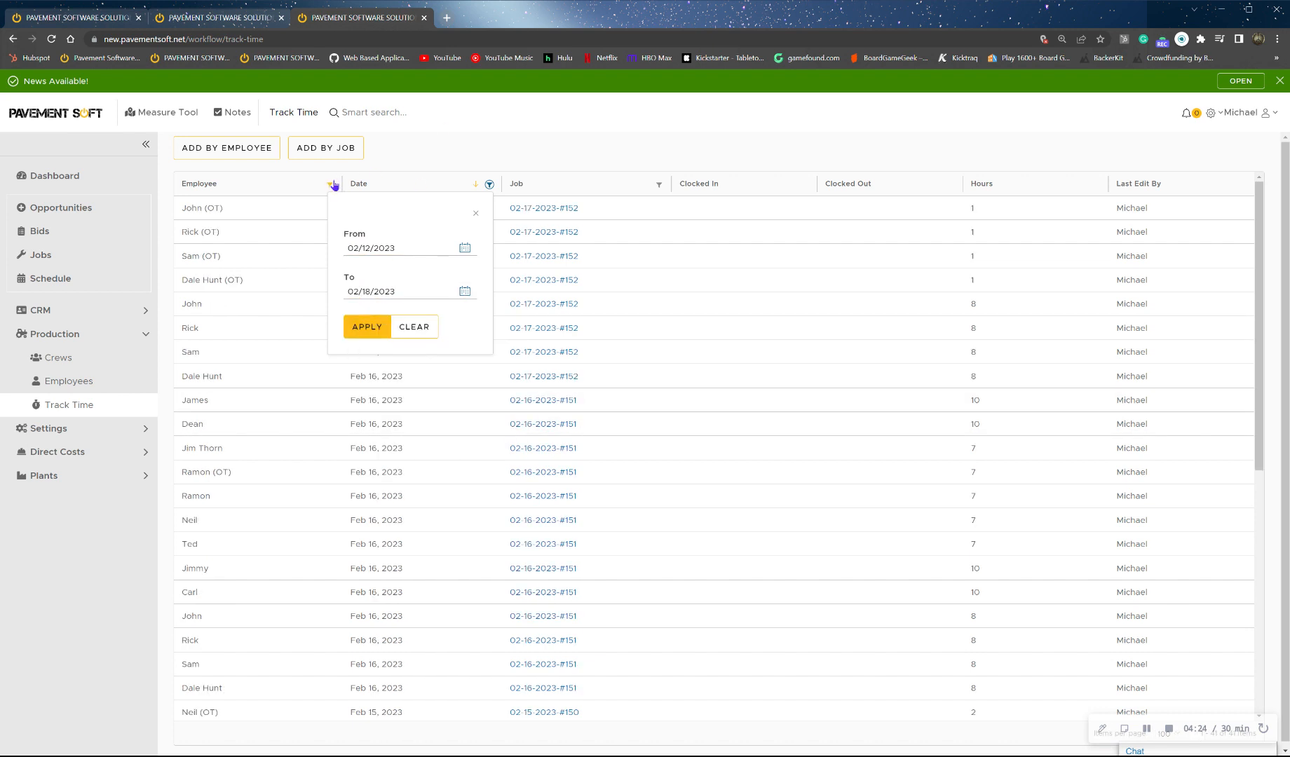
click(475, 214)
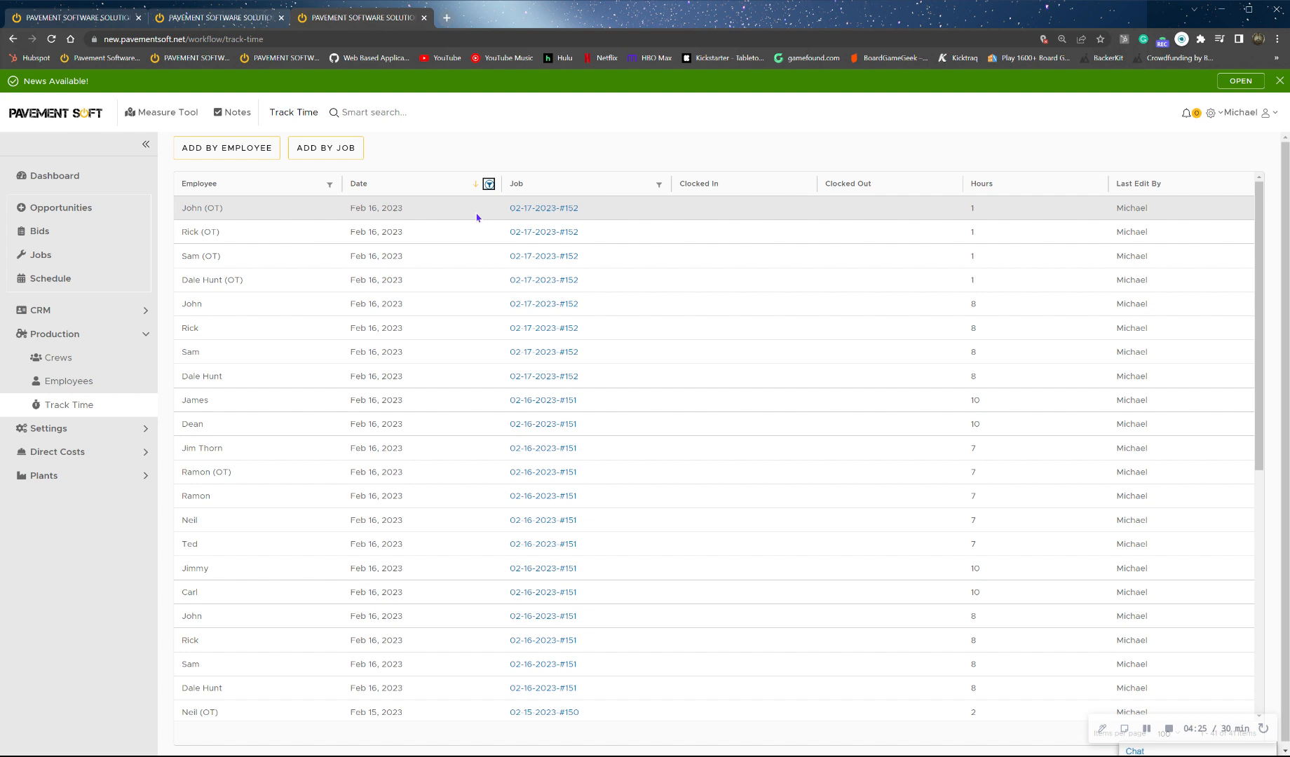
Step: Filter the tracked time entries by employee, choosing the fifth person in the employee list
click(330, 186)
click(223, 235)
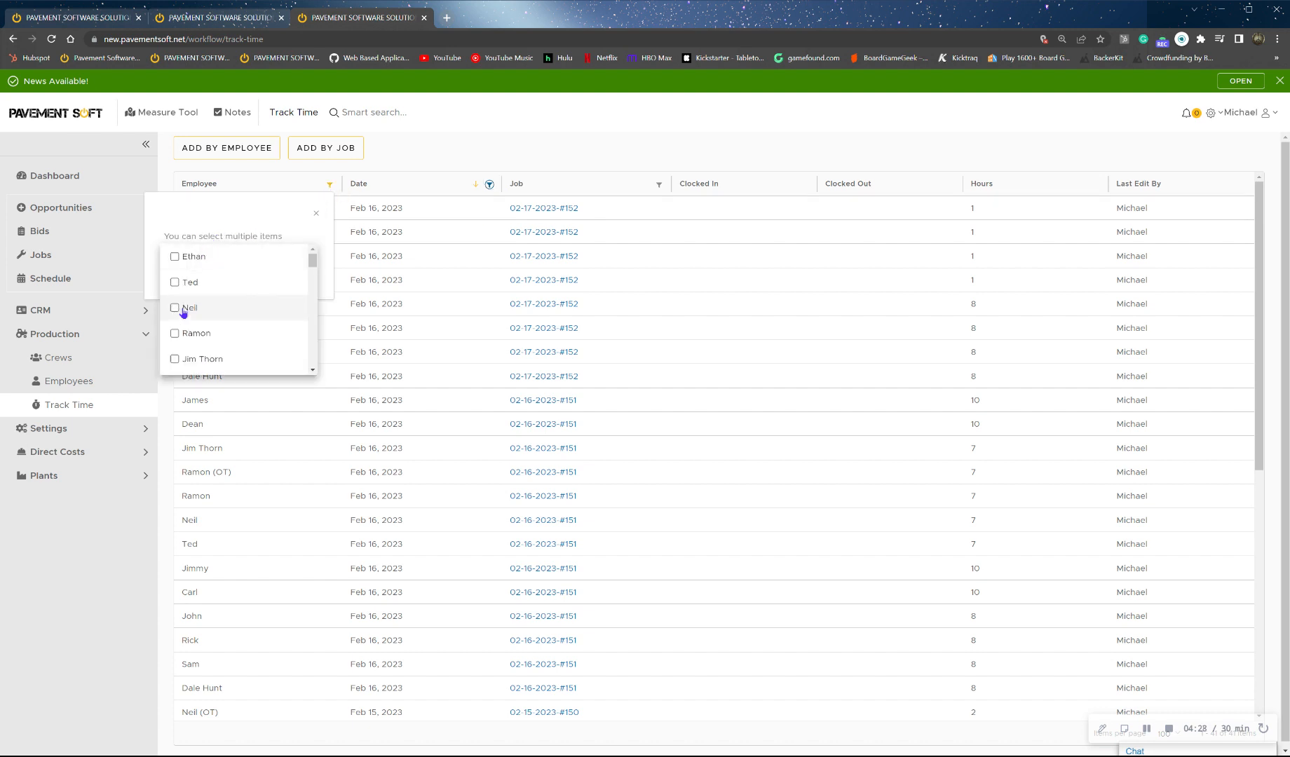
click(175, 359)
click(312, 211)
click(188, 275)
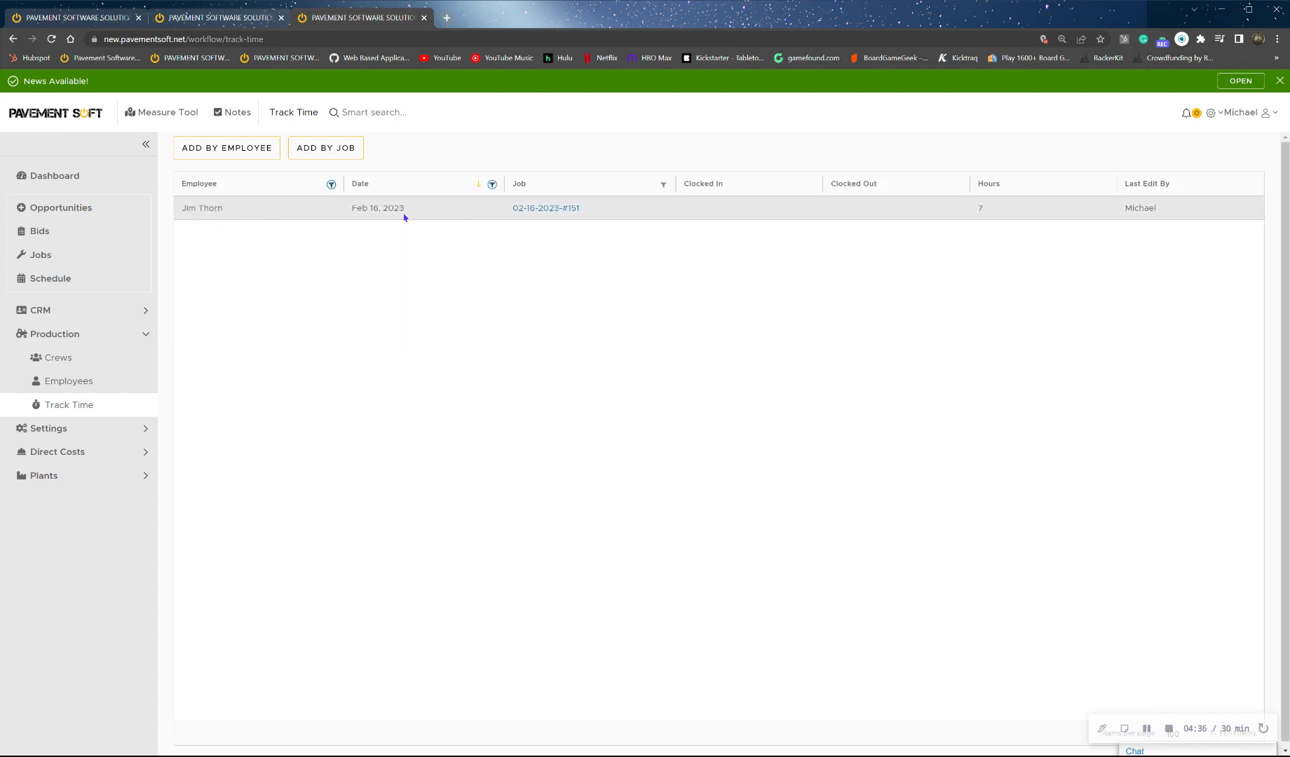
Step: Open the job linked to the filtered time entry, review its crew labor hours, accept the selection and close the daily entry
click(536, 209)
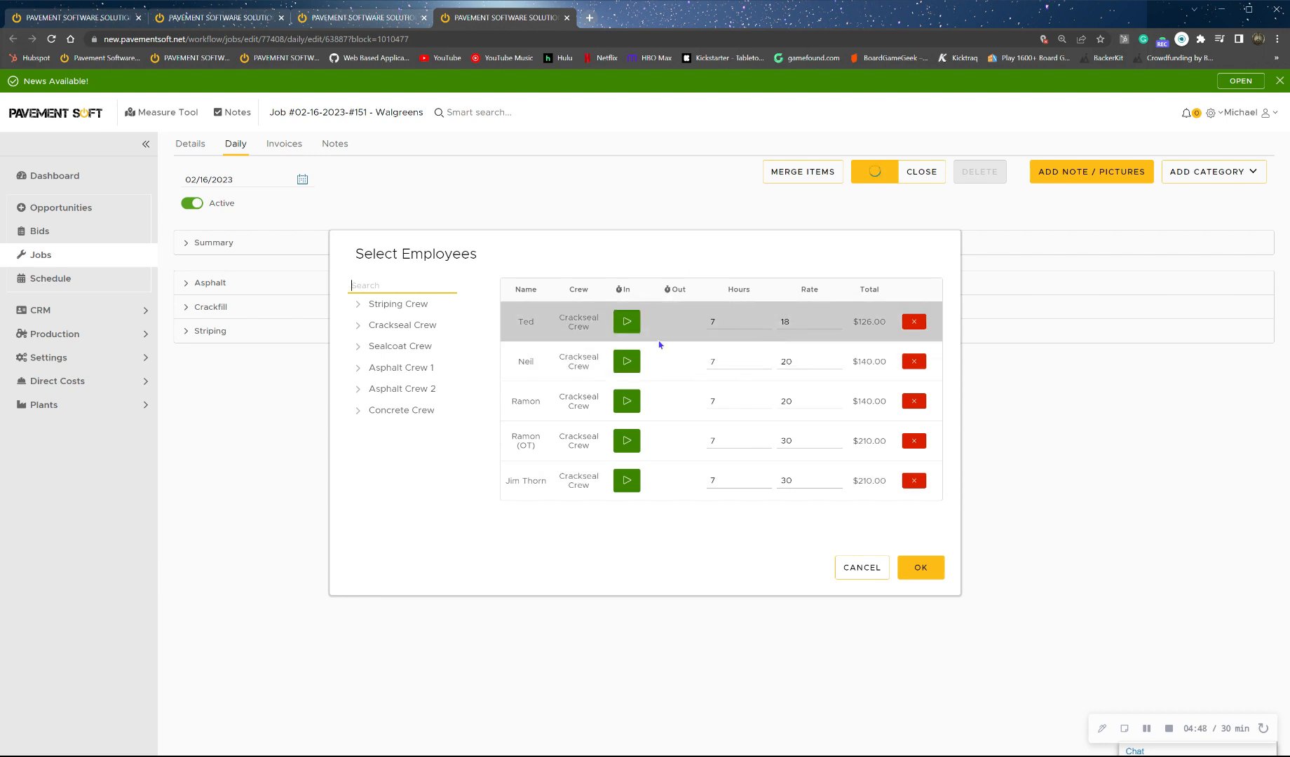
click(920, 568)
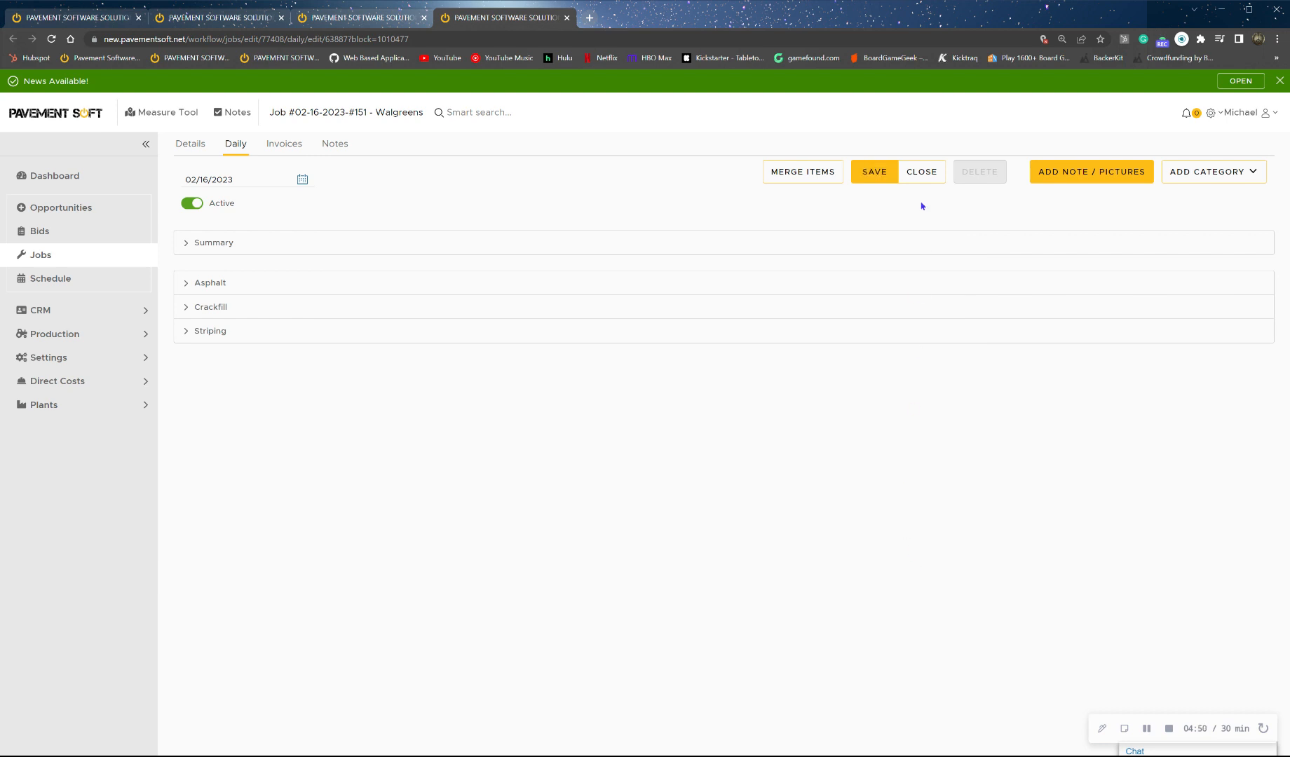
click(920, 173)
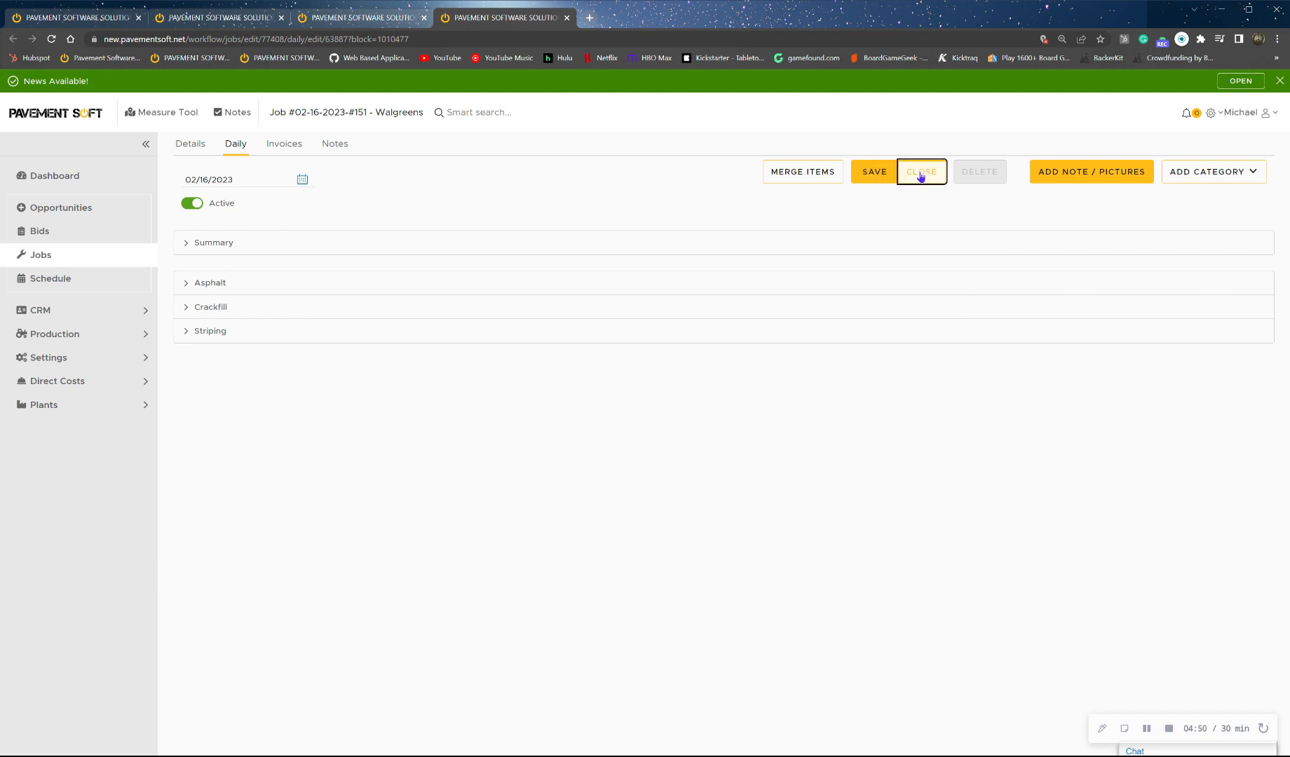
Step: Open the Payroll Report and check its employee filter without applying any selection
click(1212, 114)
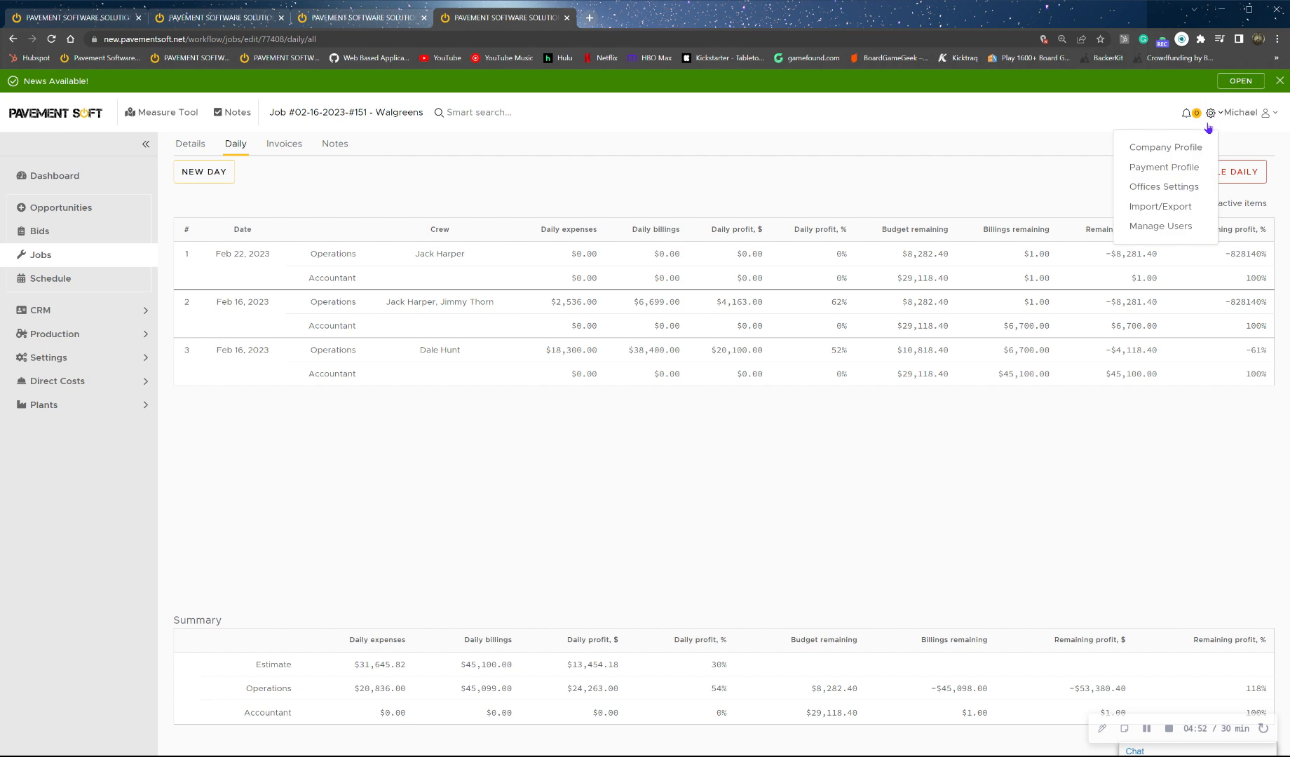
click(1250, 116)
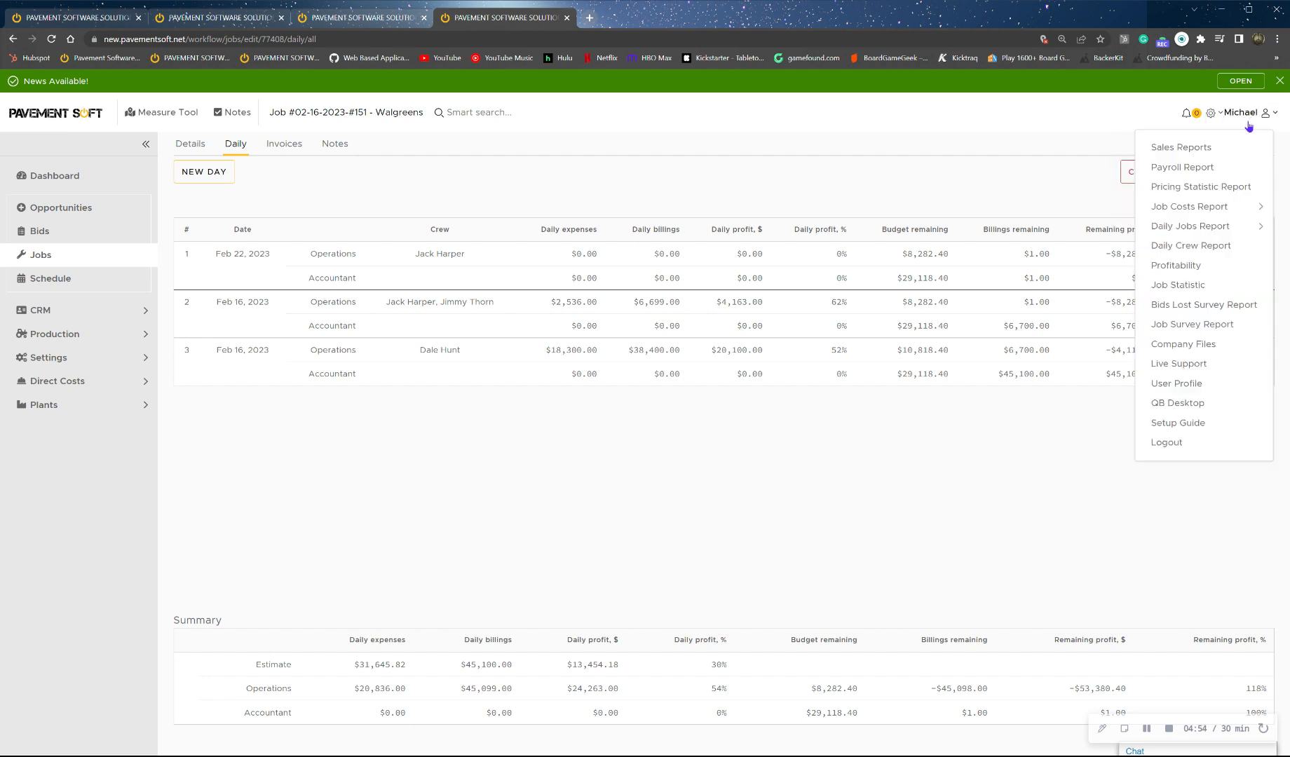
click(1221, 180)
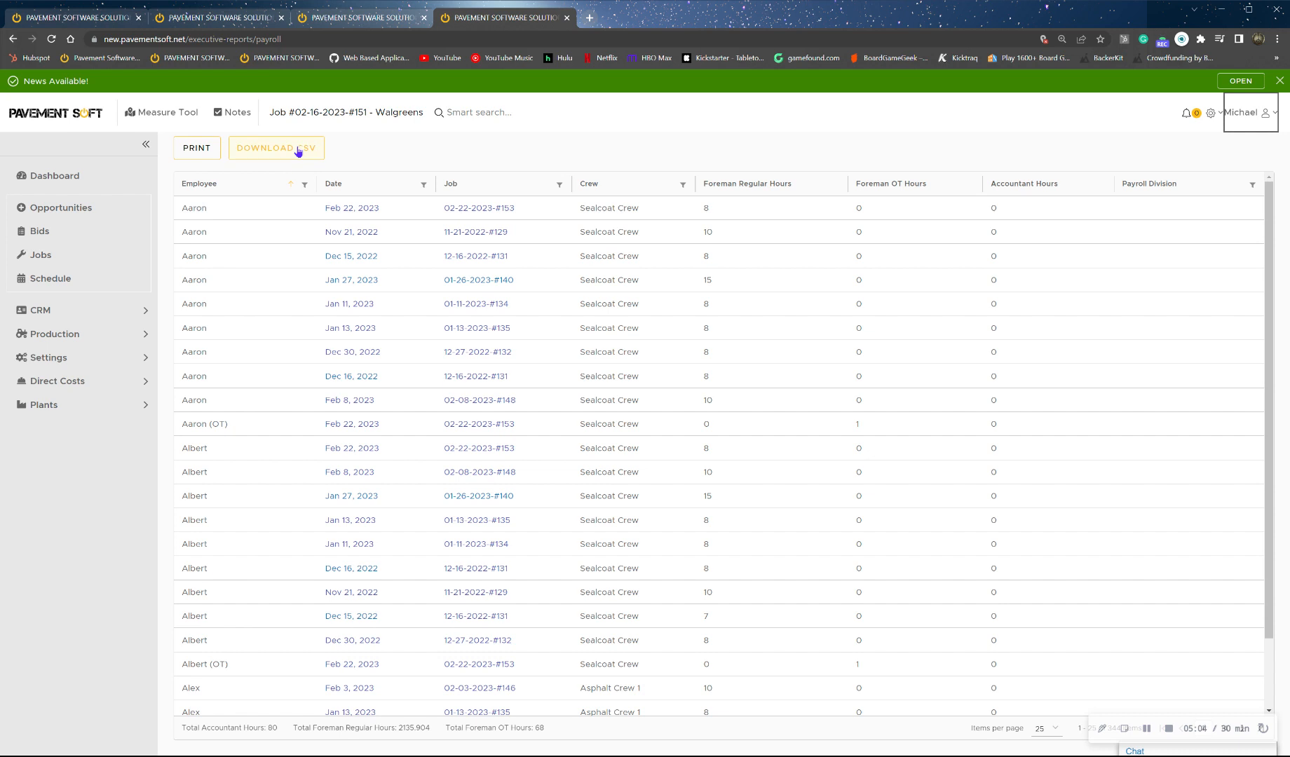
click(305, 186)
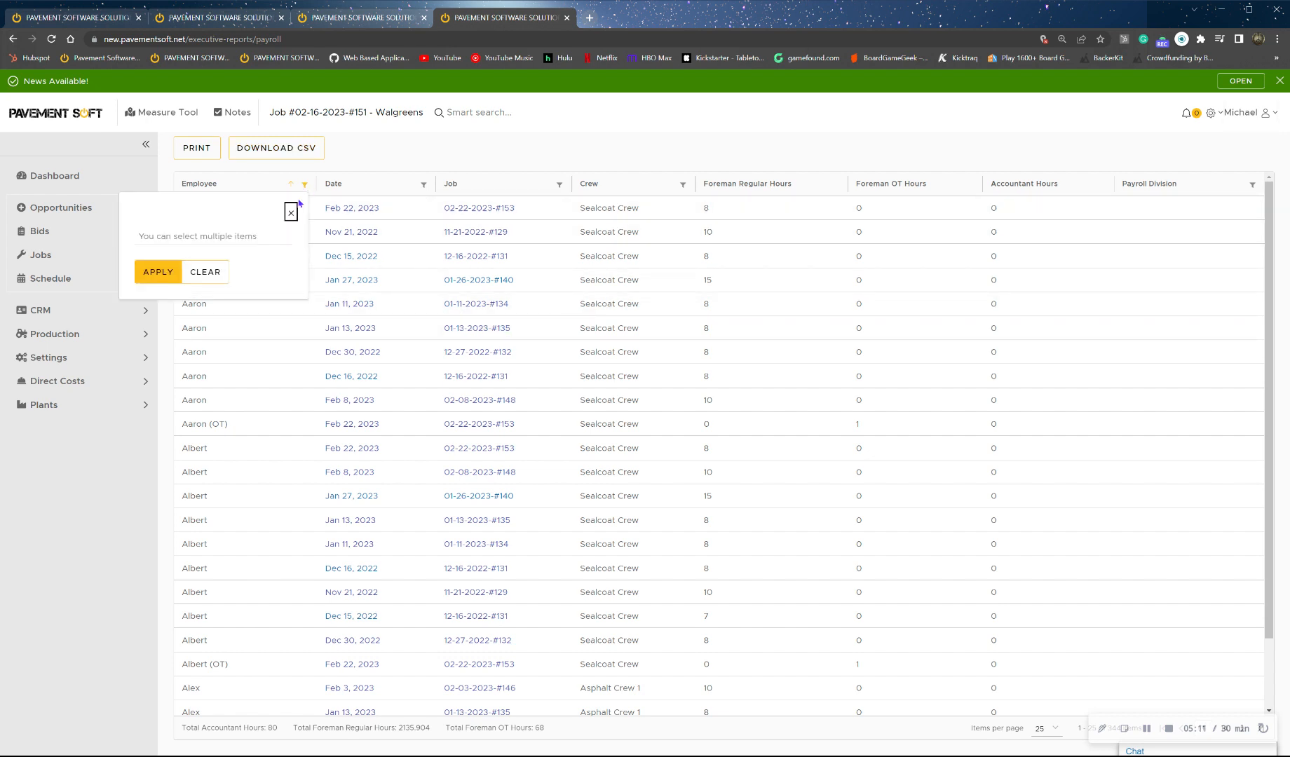
click(180, 245)
click(197, 221)
click(291, 214)
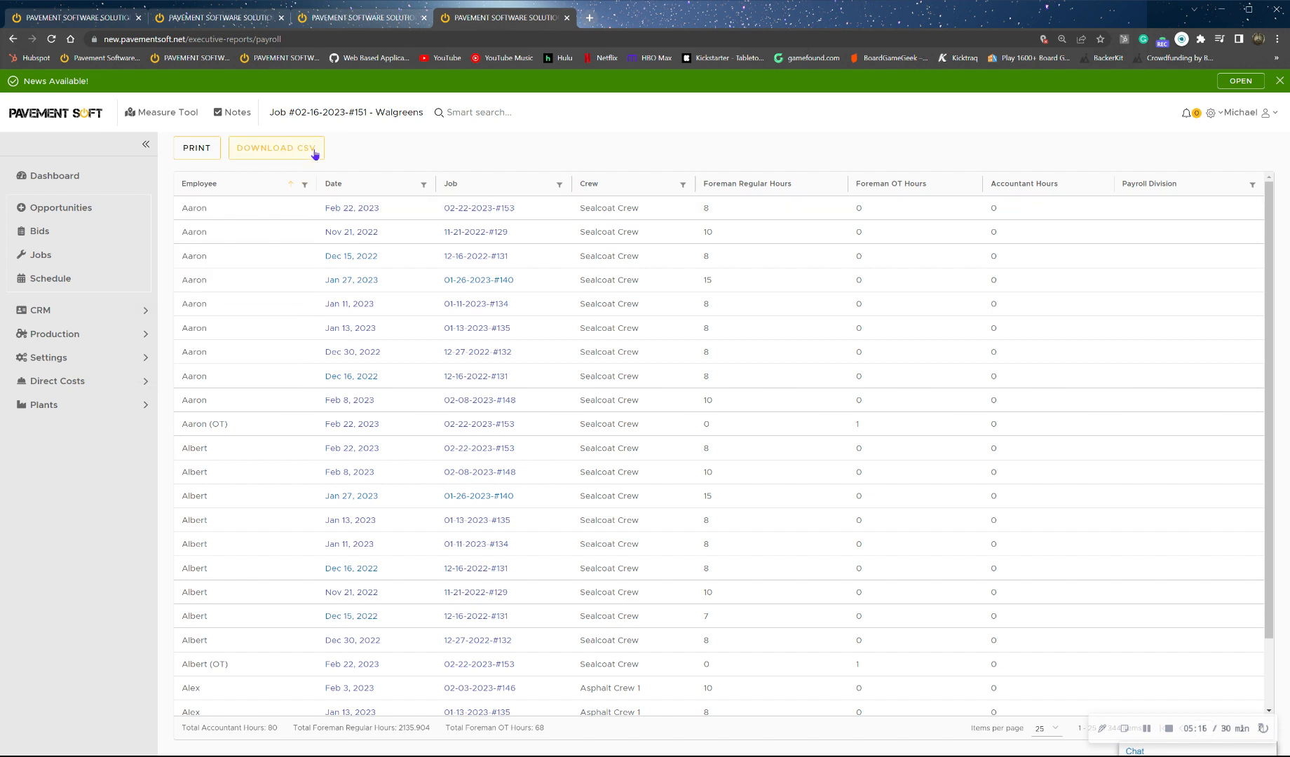
Step: Review the labor crews and labor employees lists, and open the first employee's record to check the wage rates
click(110, 340)
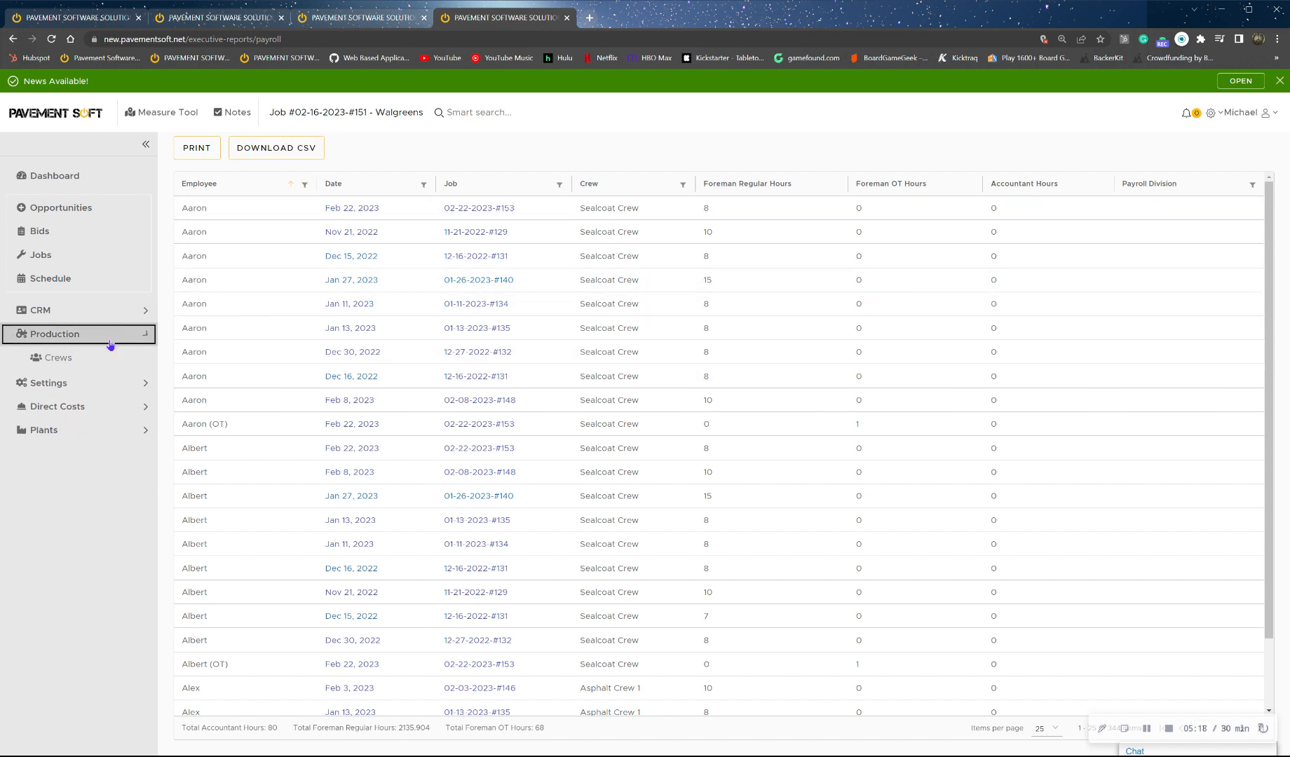
click(93, 380)
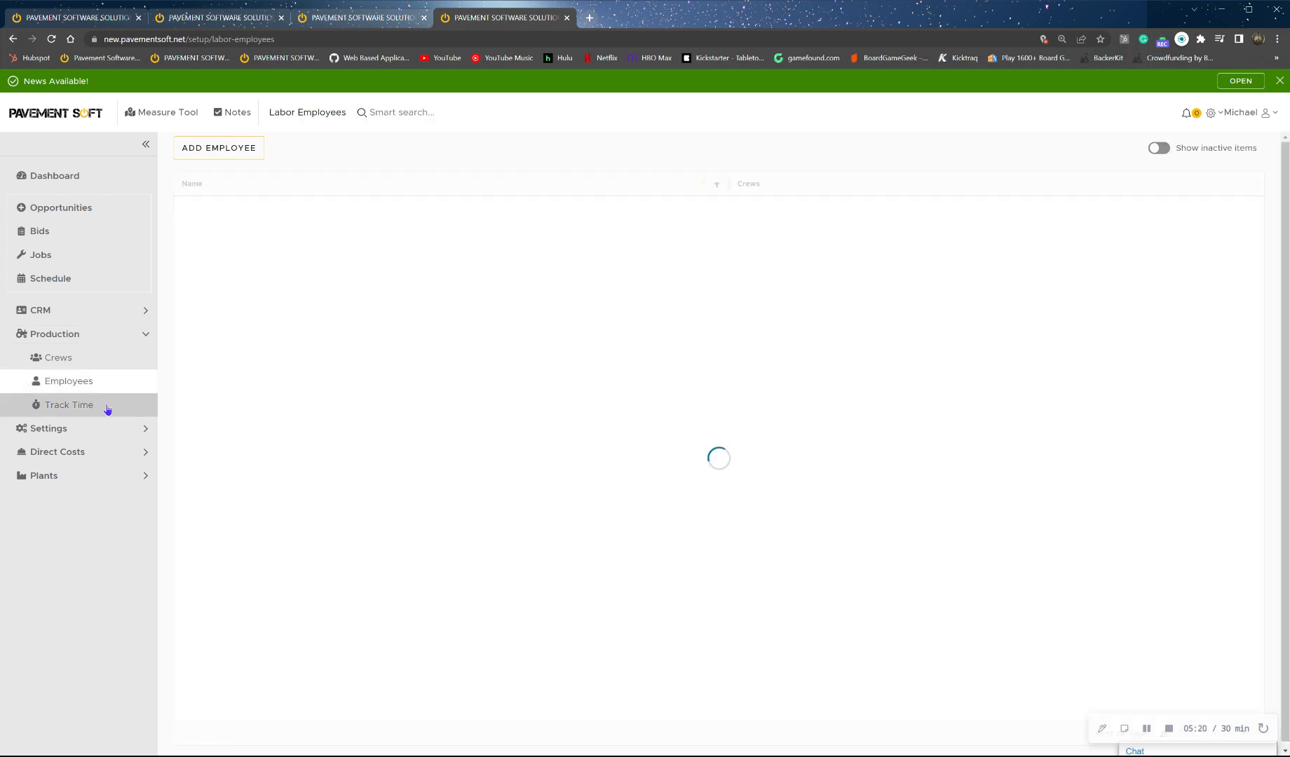
click(85, 359)
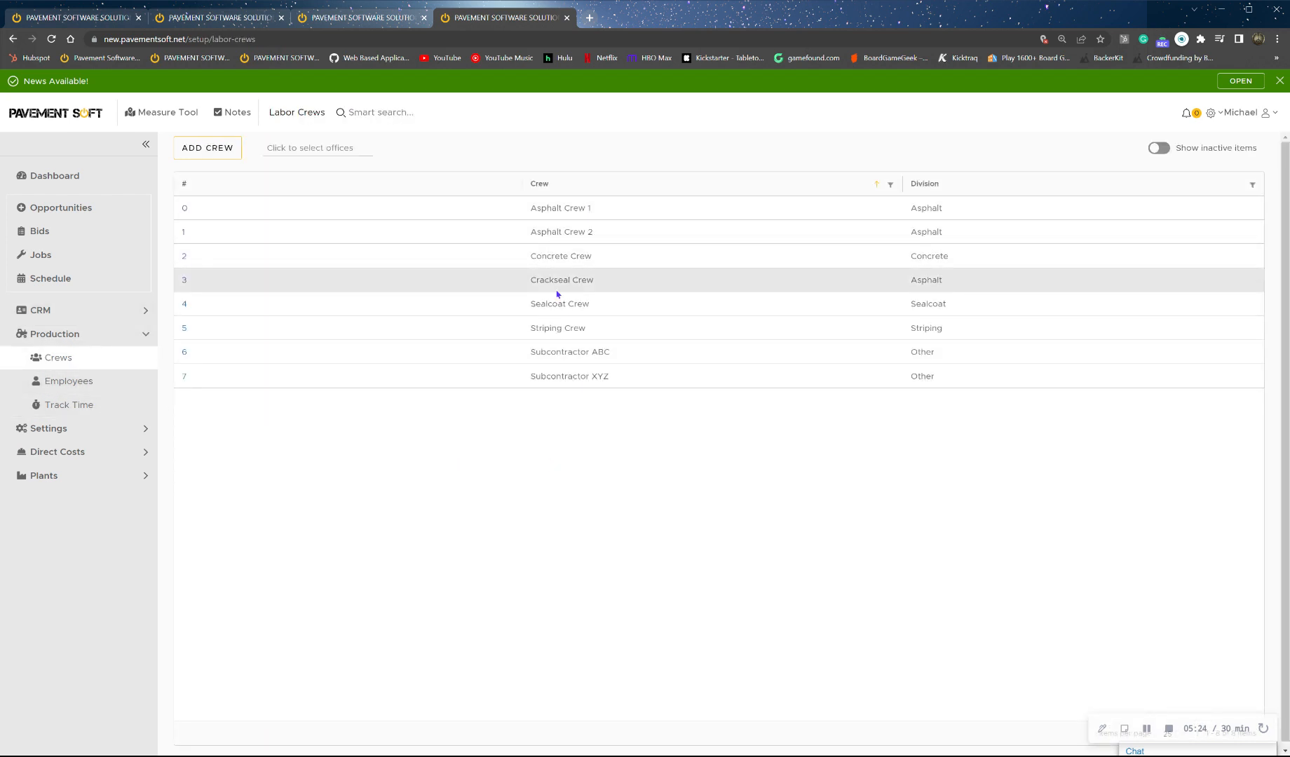
click(96, 389)
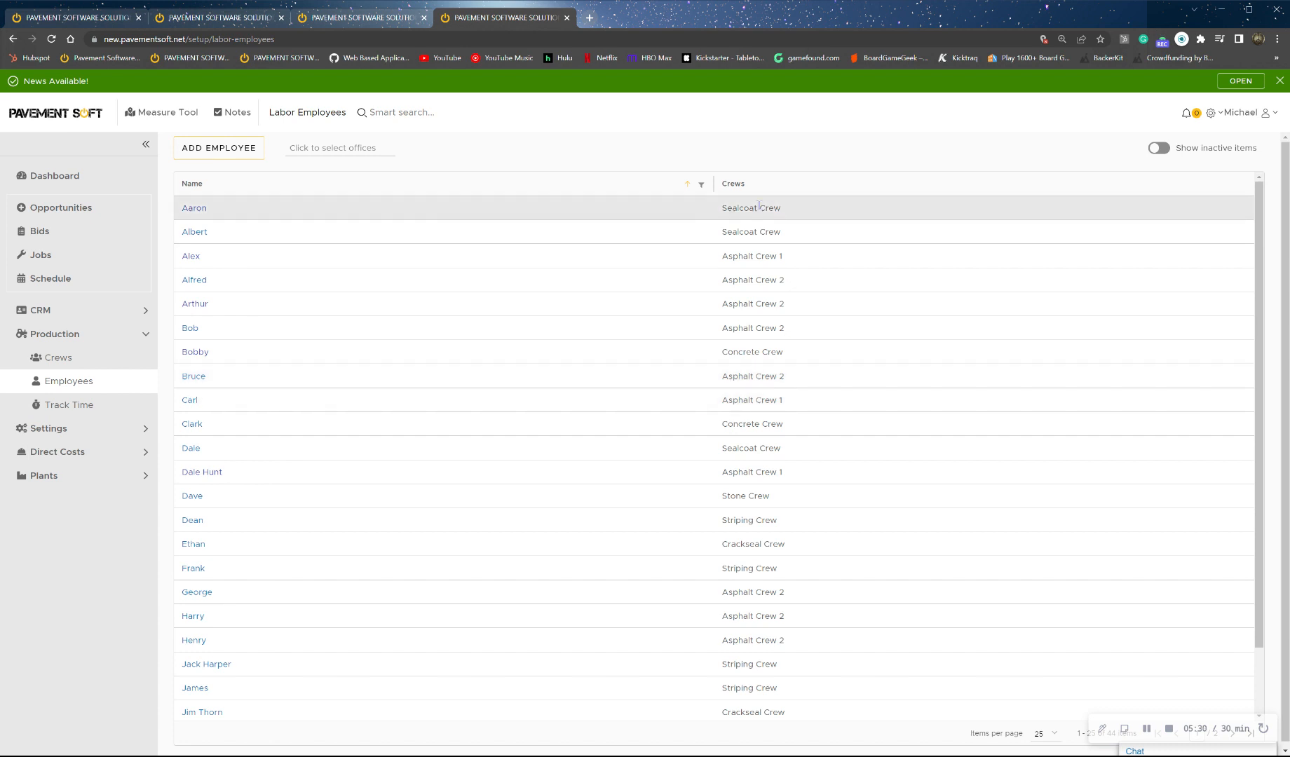
click(196, 209)
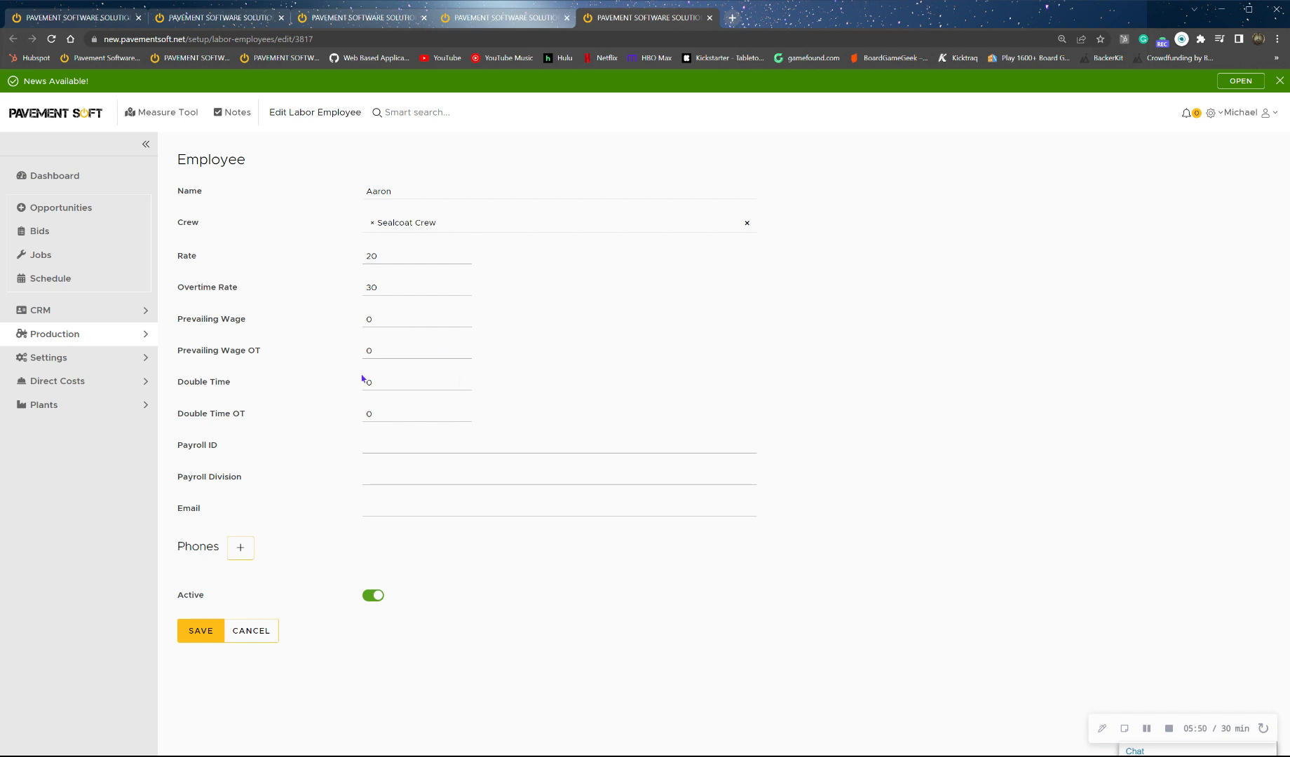
Step: Open the second Feb 22, 2023 daily entry of the Vandalay Race Track job and expand the Striping bid item
click(70, 265)
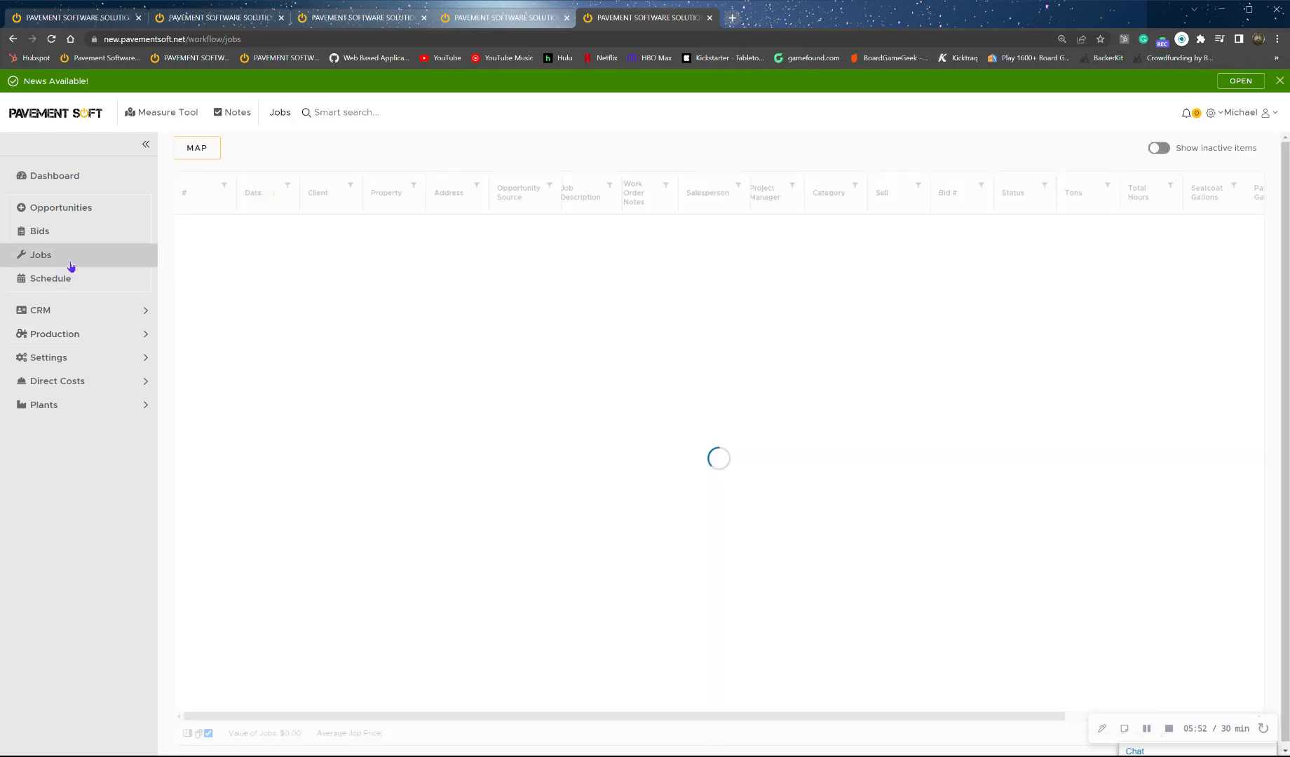
click(221, 239)
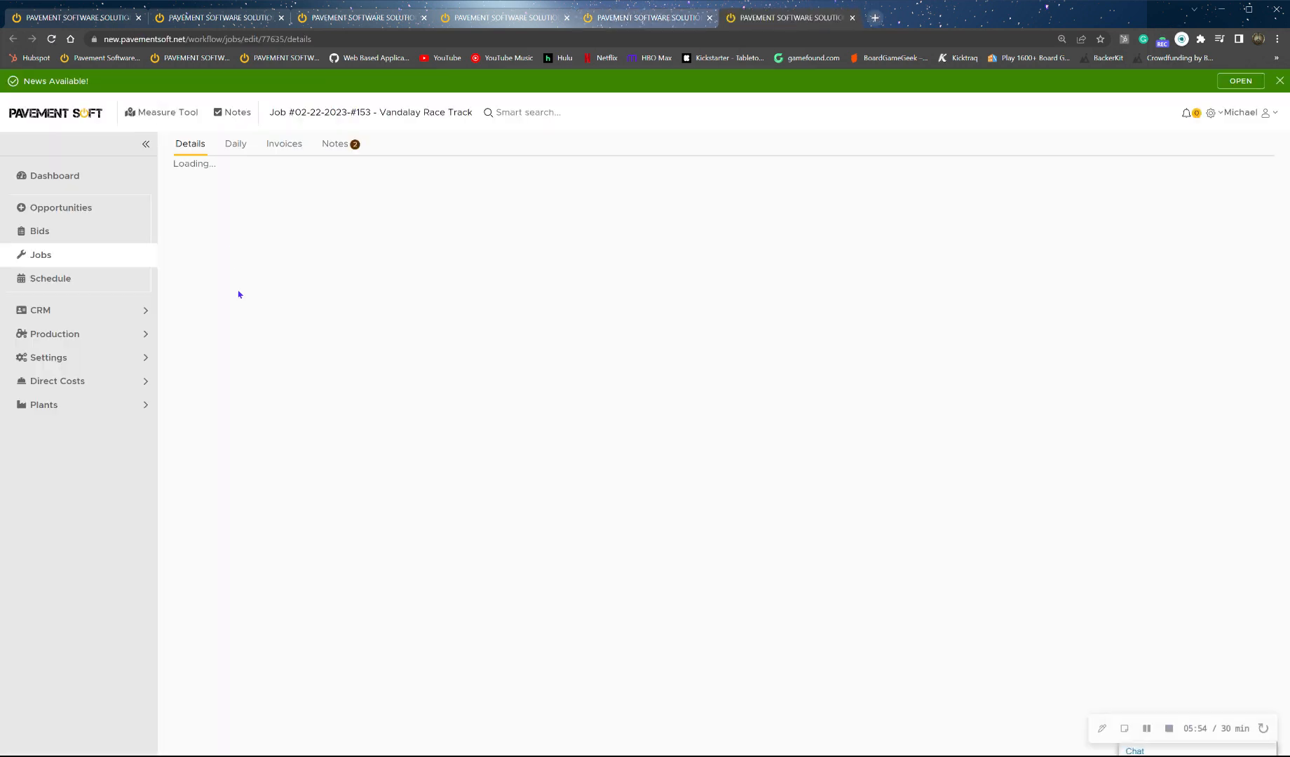
click(236, 151)
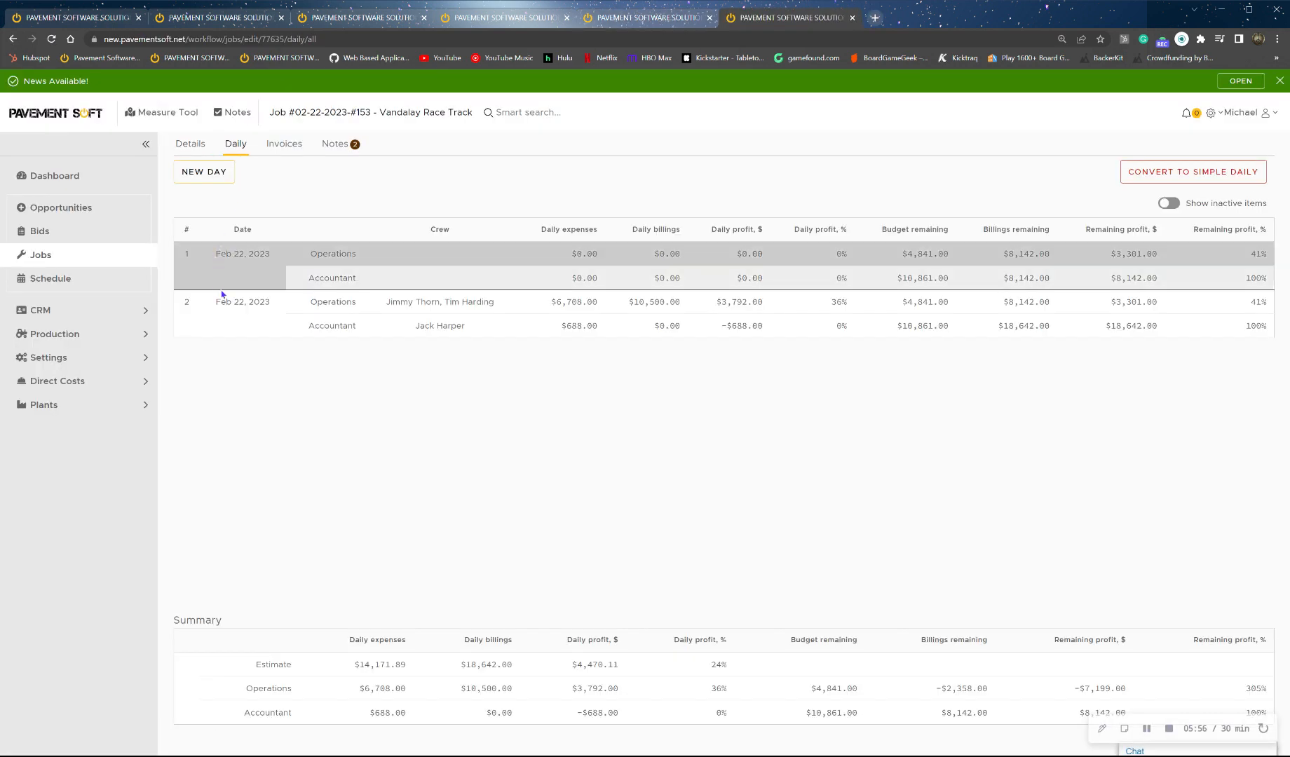
click(222, 292)
click(221, 333)
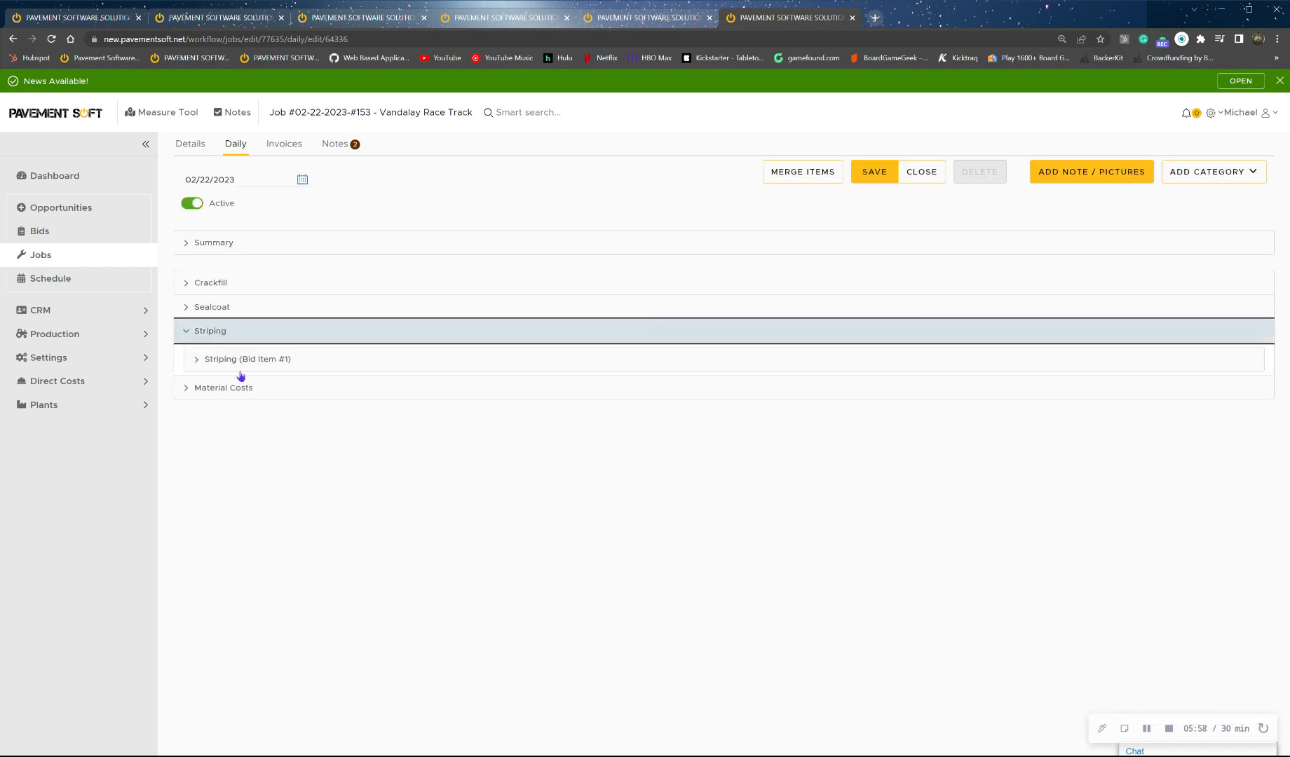
click(239, 370)
Step: View the regular and overtime Striping Crew employees available for the bid item's Operations labor, and cancel the selection
scroll(288, 487, down, 3)
click(239, 620)
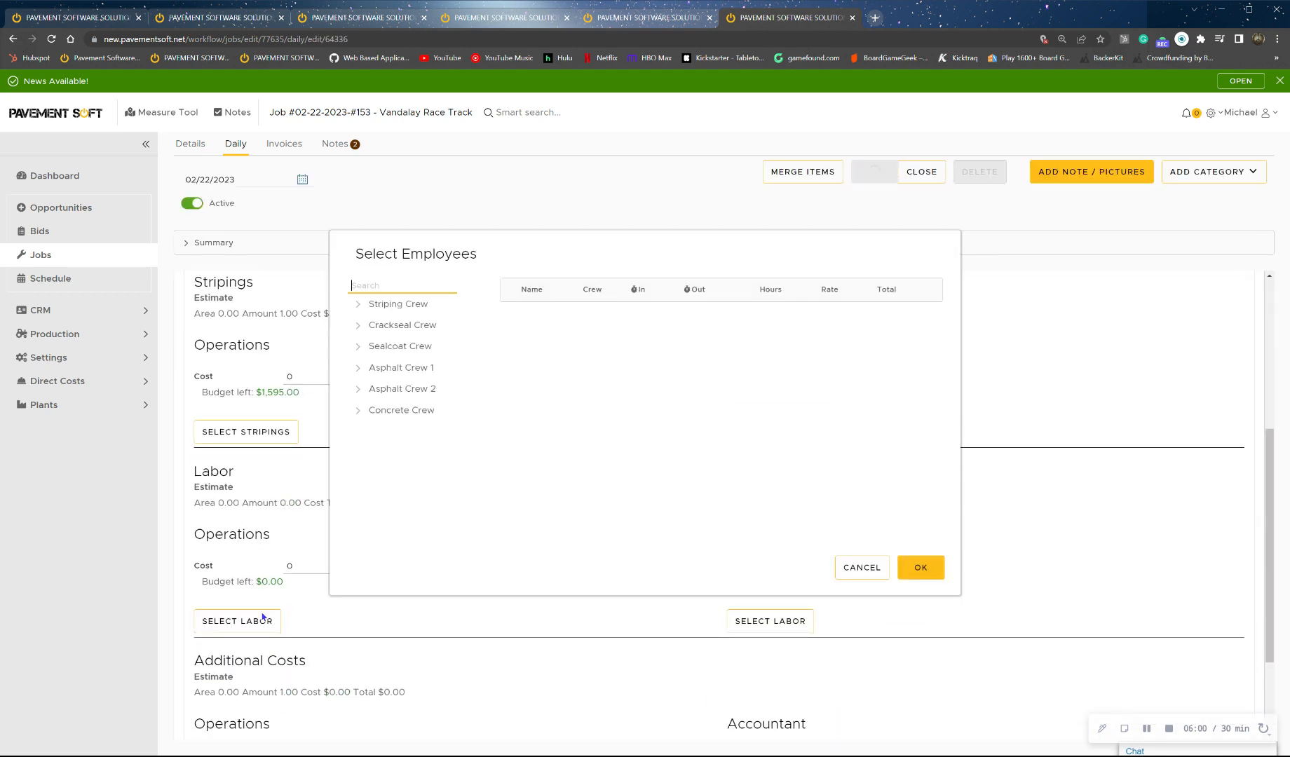
click(358, 305)
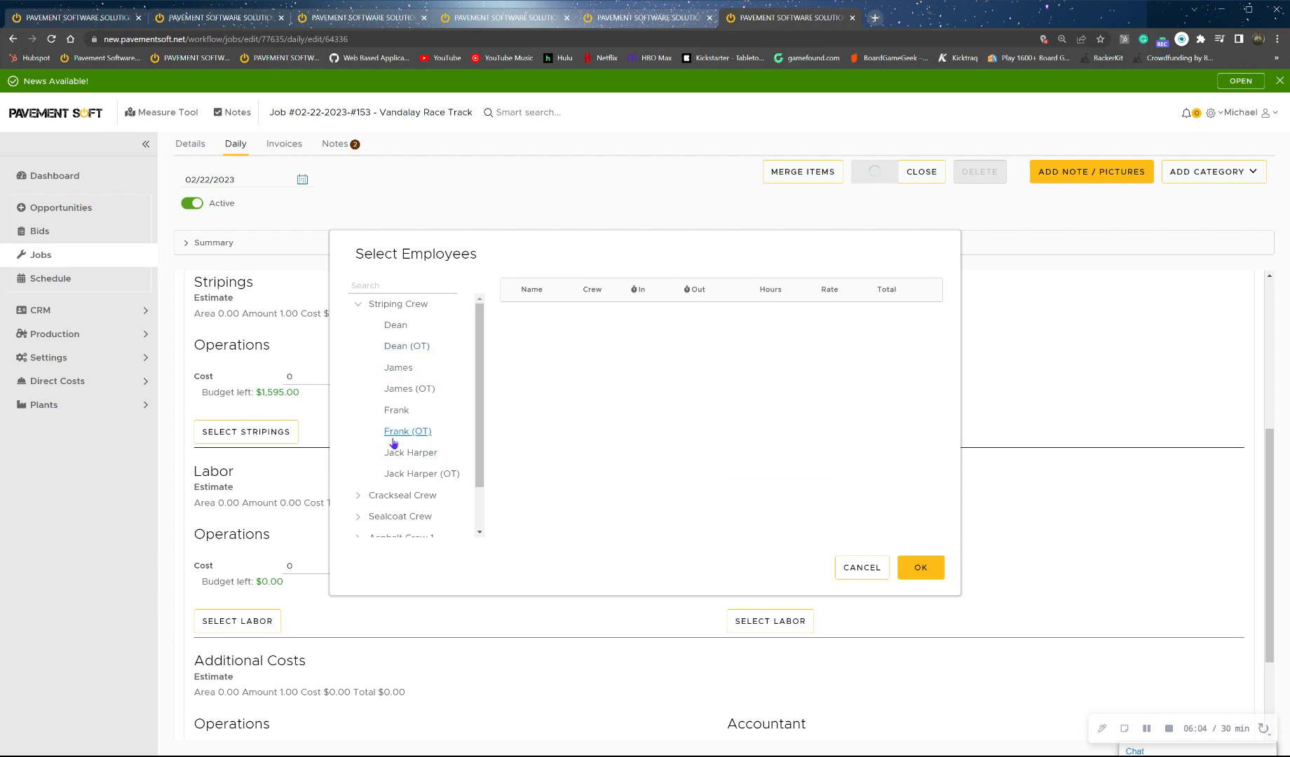
scroll(397, 382, down, 1)
scroll(398, 392, up, 1)
click(861, 567)
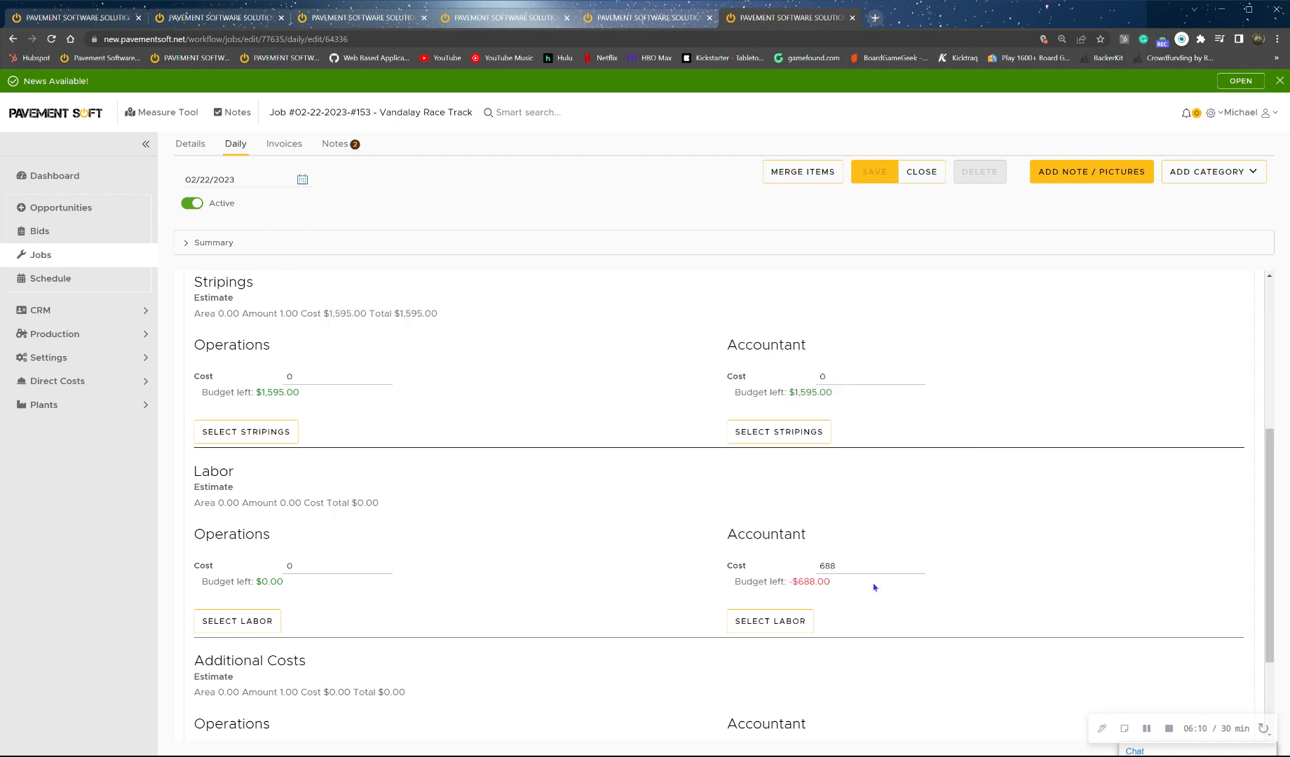